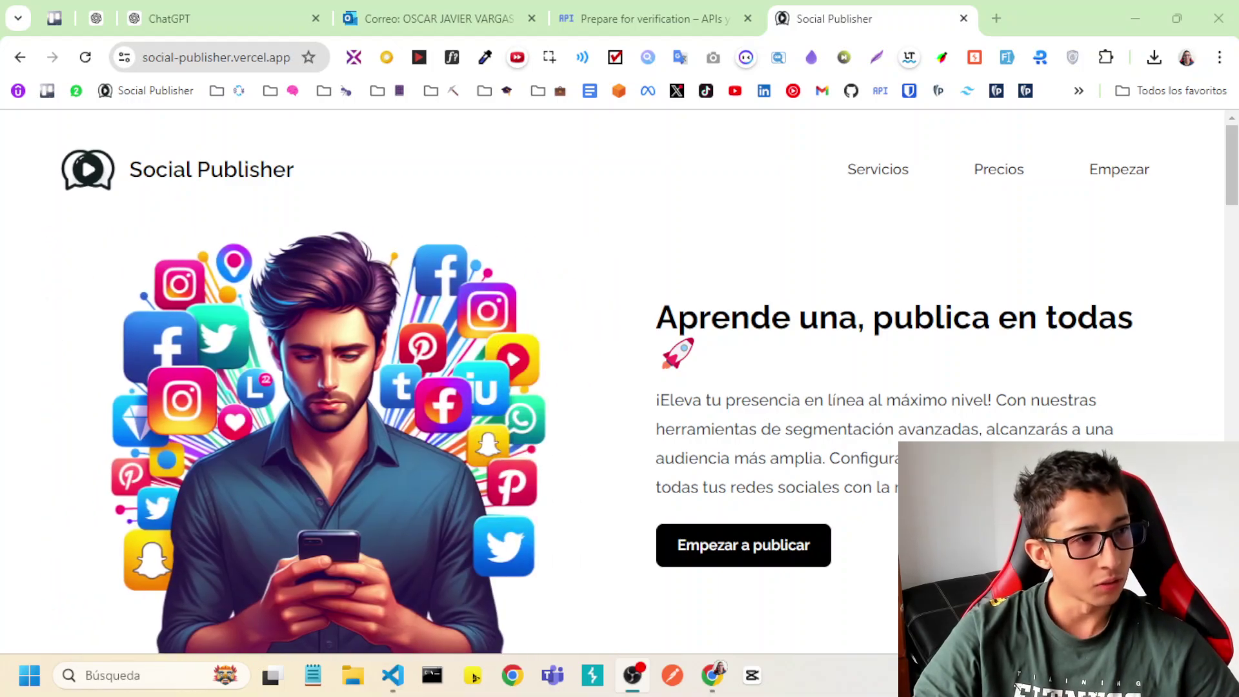
# View the Social Publisher landing page full screen, scrolling through its sections.
pyautogui.press('F11')
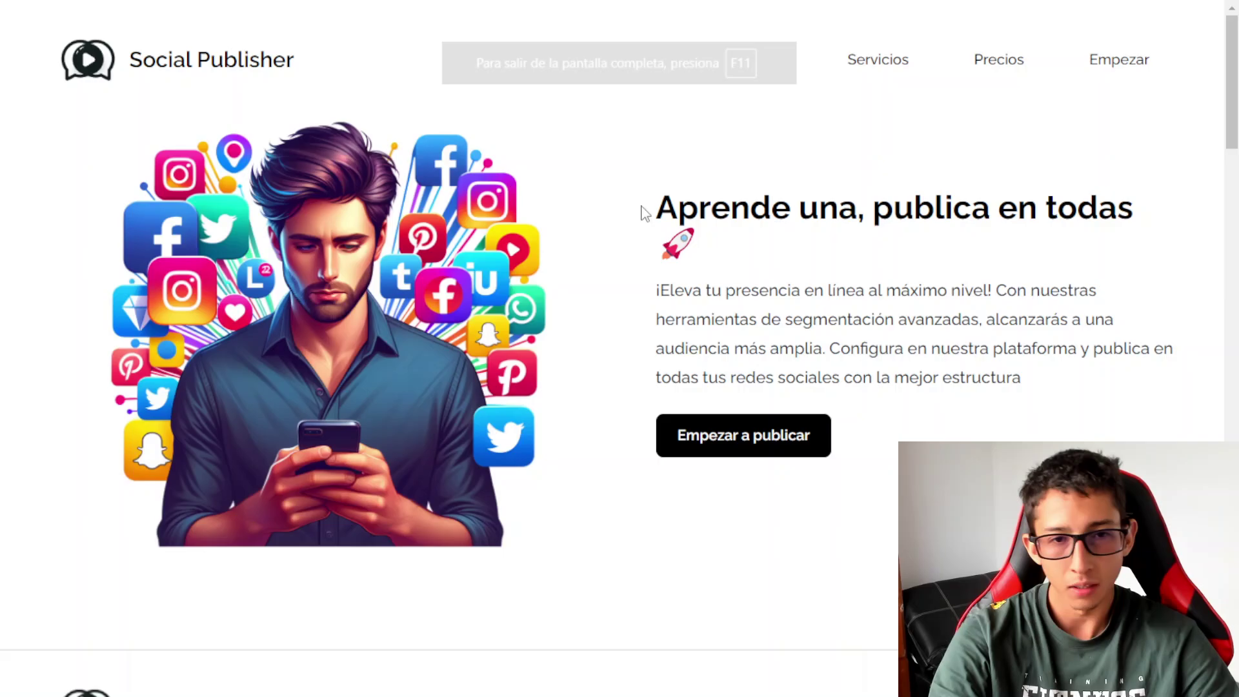
pyautogui.scroll(-20, 697, 348)
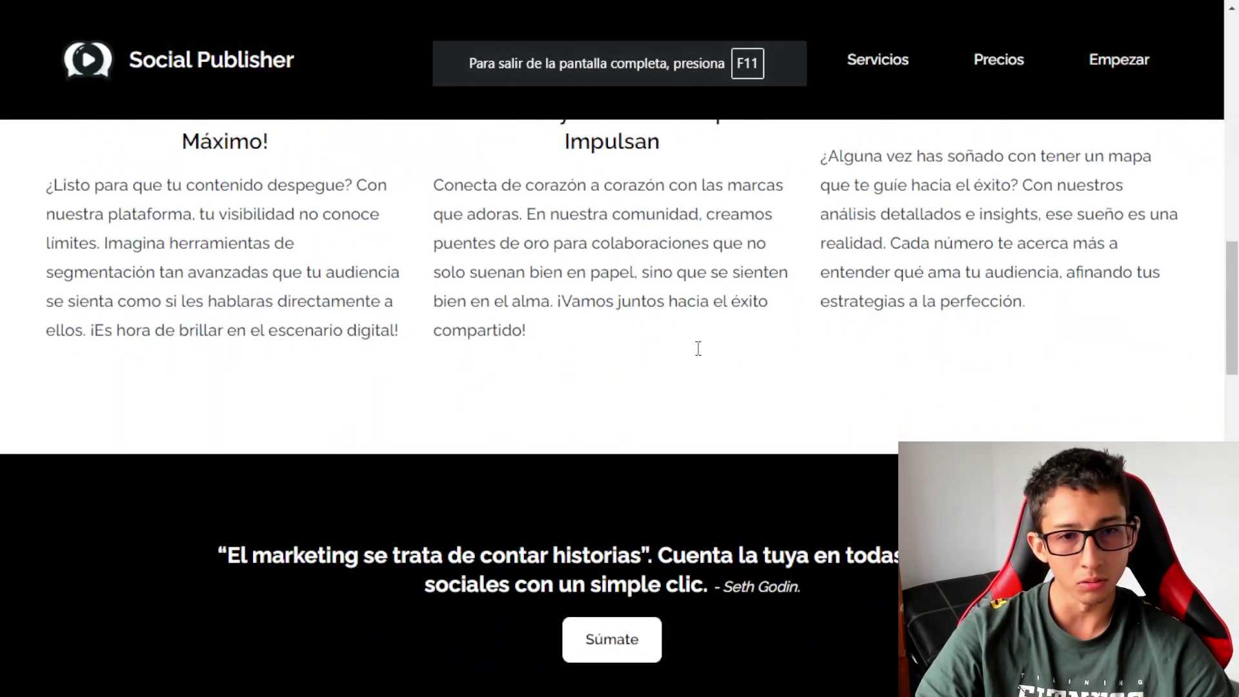
pyautogui.scroll(20, 699, 358)
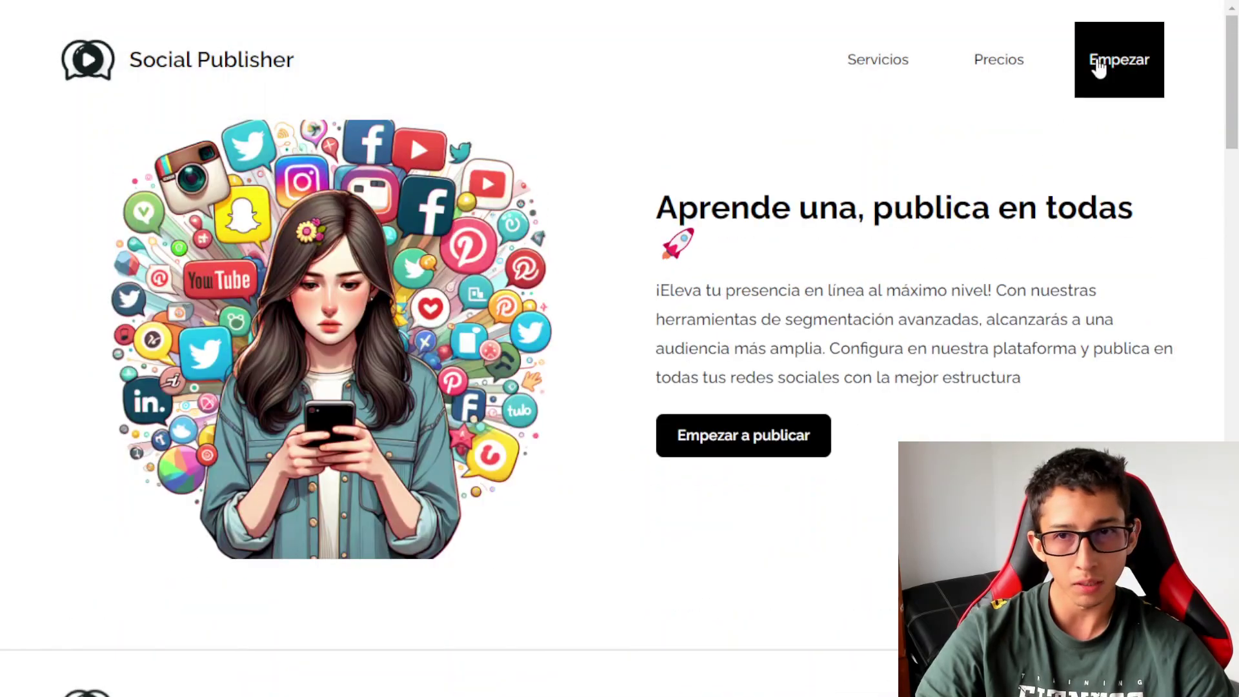
# Open the Crear cuenta sign-up page, exit full screen and keep page zoom at 100%.
pyautogui.click(1099, 64)
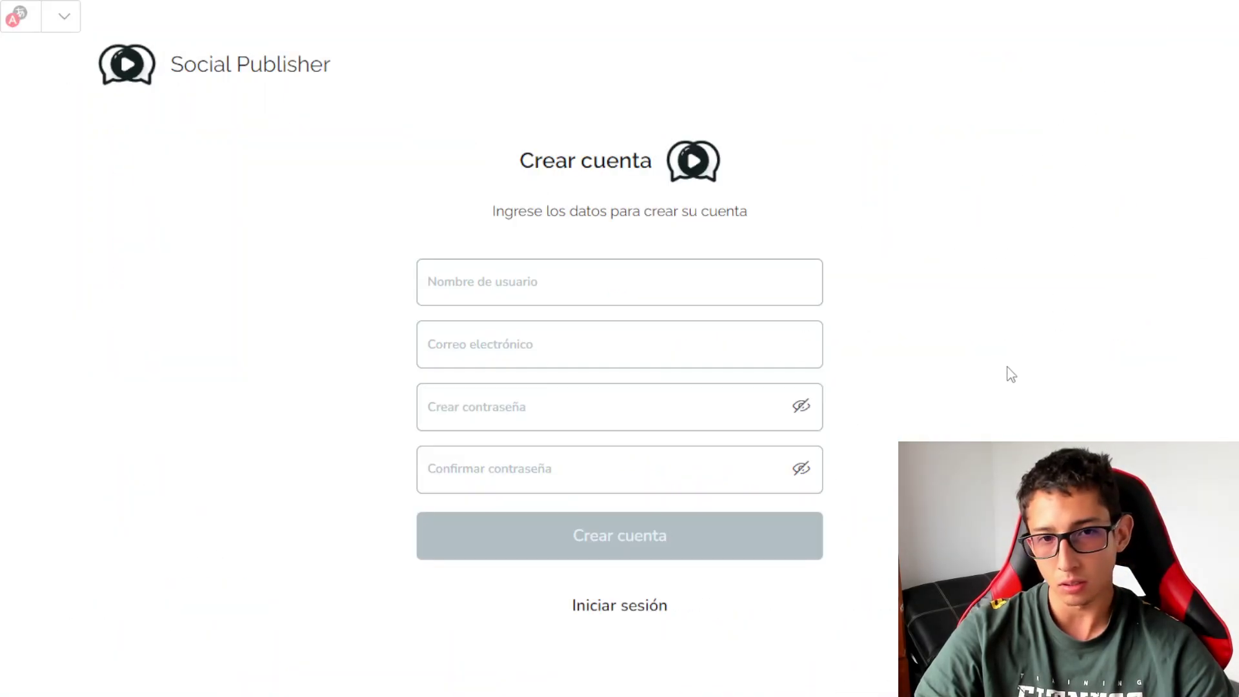
pyautogui.press('F11')
pyautogui.scroll(-2, 787, 351)
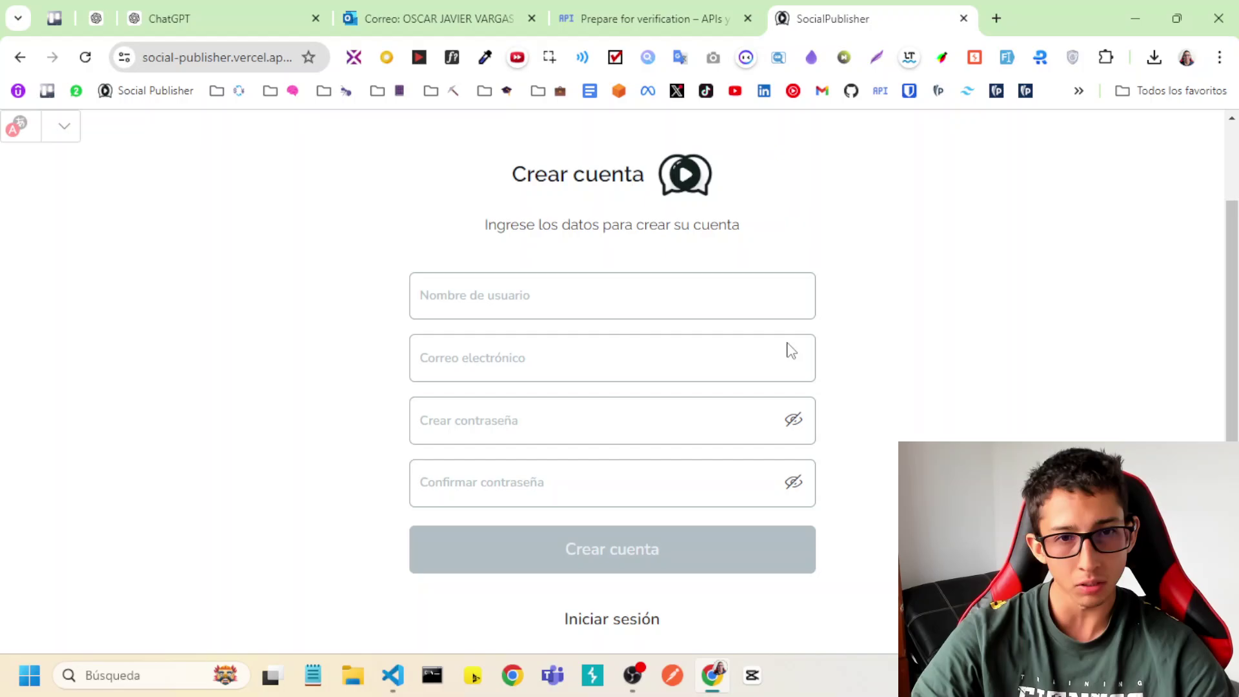
pyautogui.scroll(2, 954, 387)
pyautogui.hotkey('ctrl', '+')
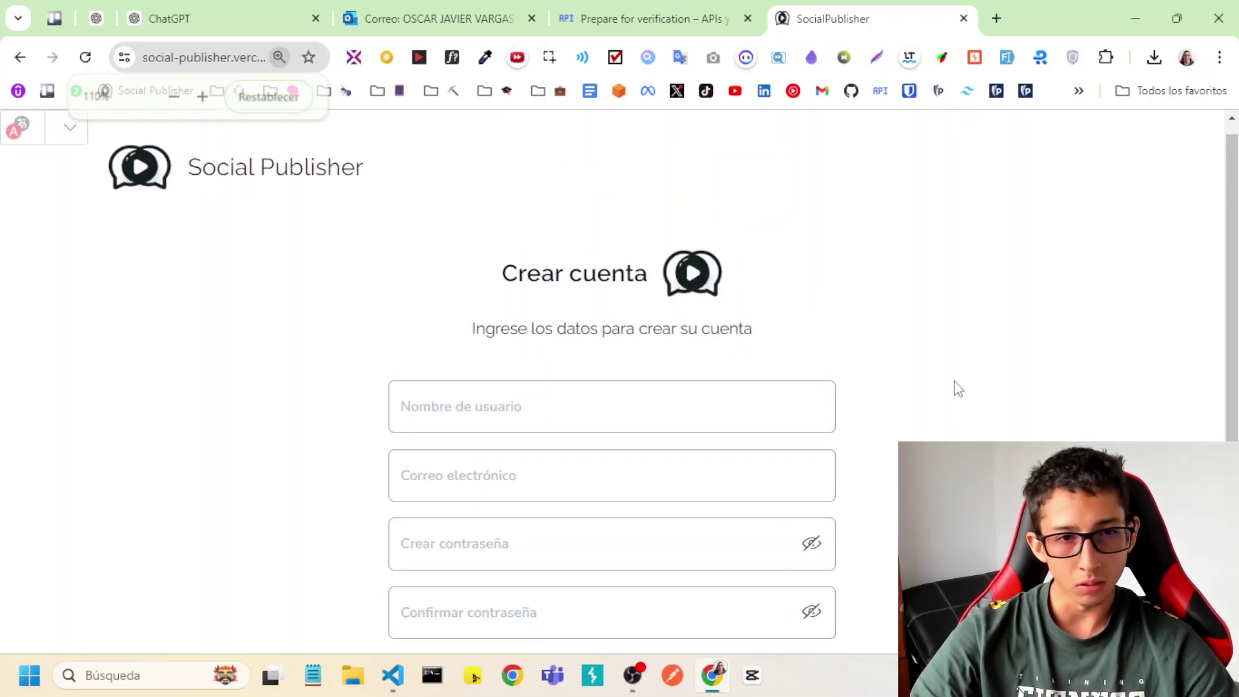
pyautogui.hotkey('ctrl', '-')
pyautogui.scroll(-2, 945, 399)
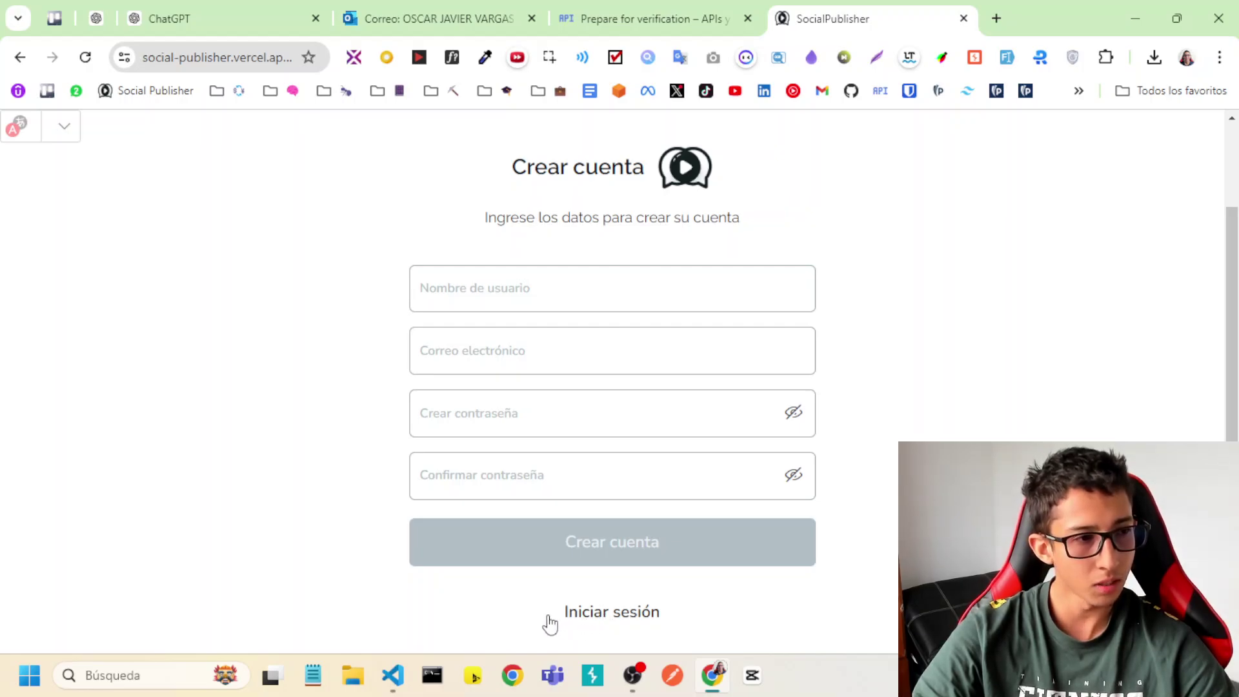
# Log in on the Iniciar sesión page with the demo username and password.
pyautogui.click(589, 613)
pyautogui.click(536, 404)
pyautogui.write('u')
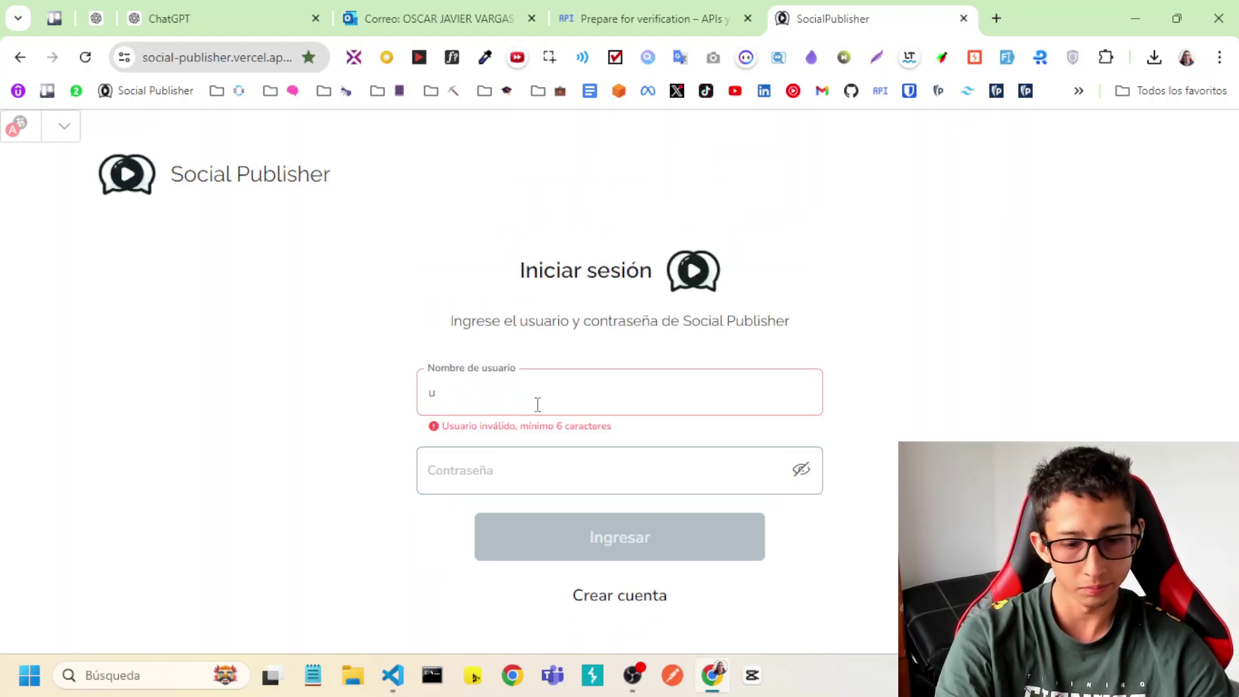
pyautogui.write('suario')
pyautogui.click(563, 457)
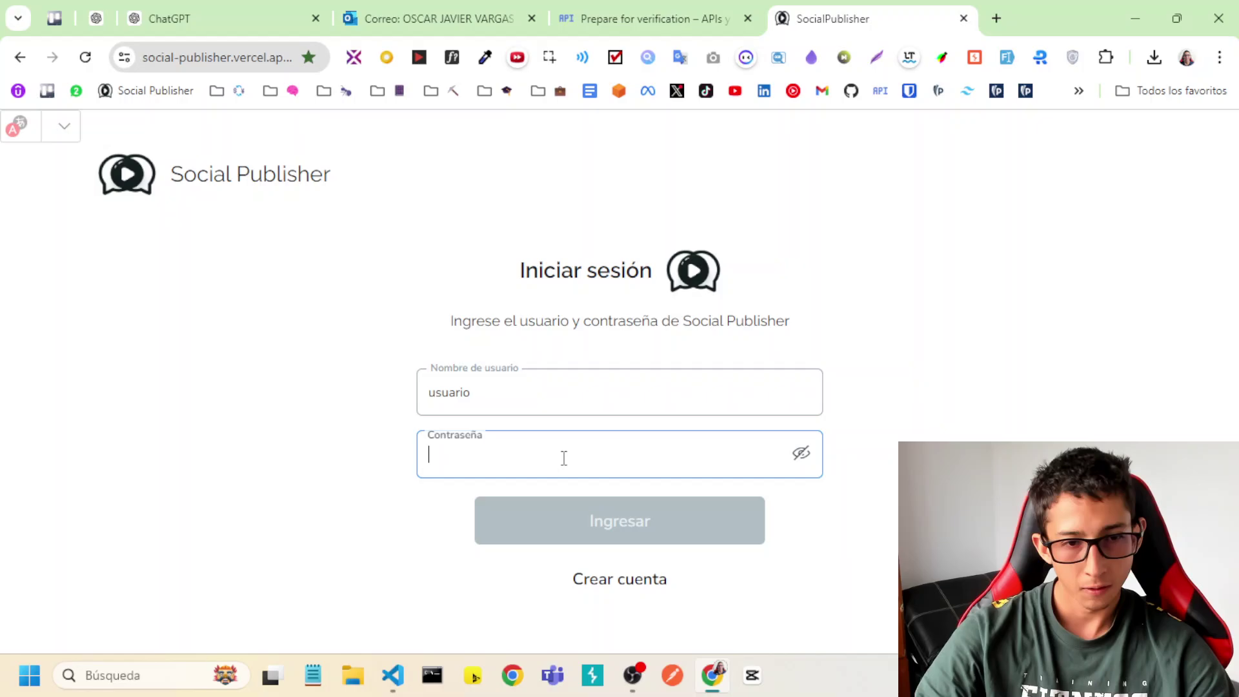
pyautogui.write('12345678')
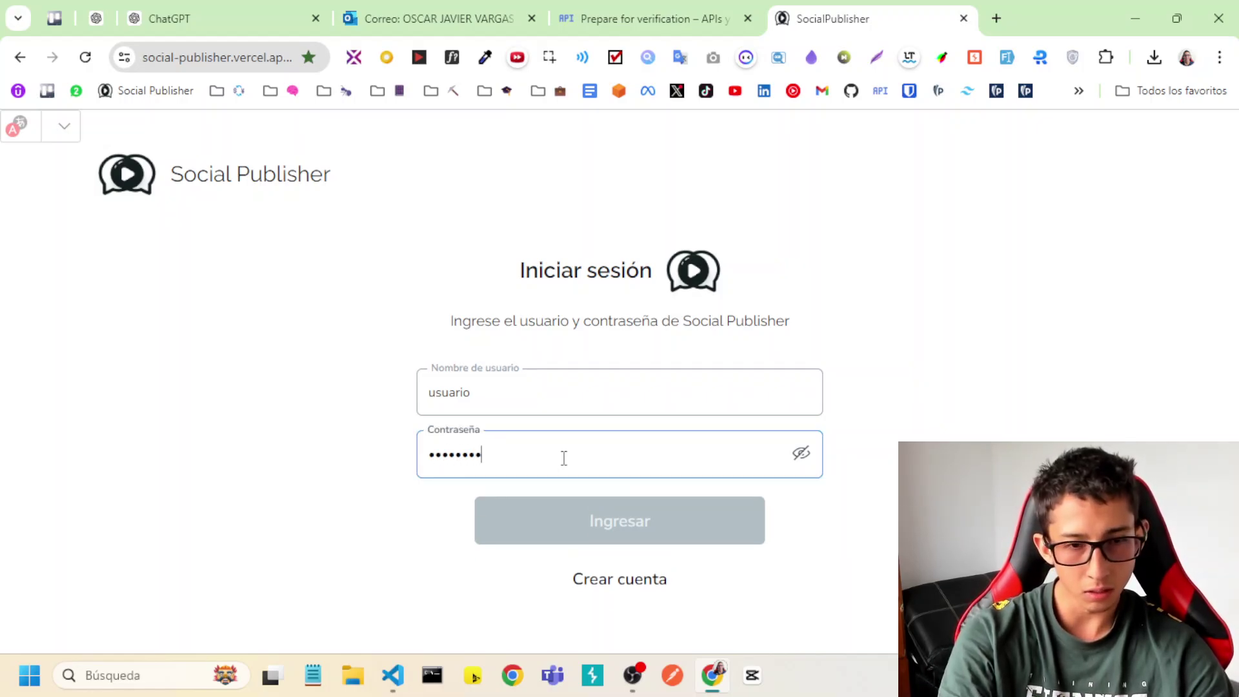
pyautogui.click(547, 530)
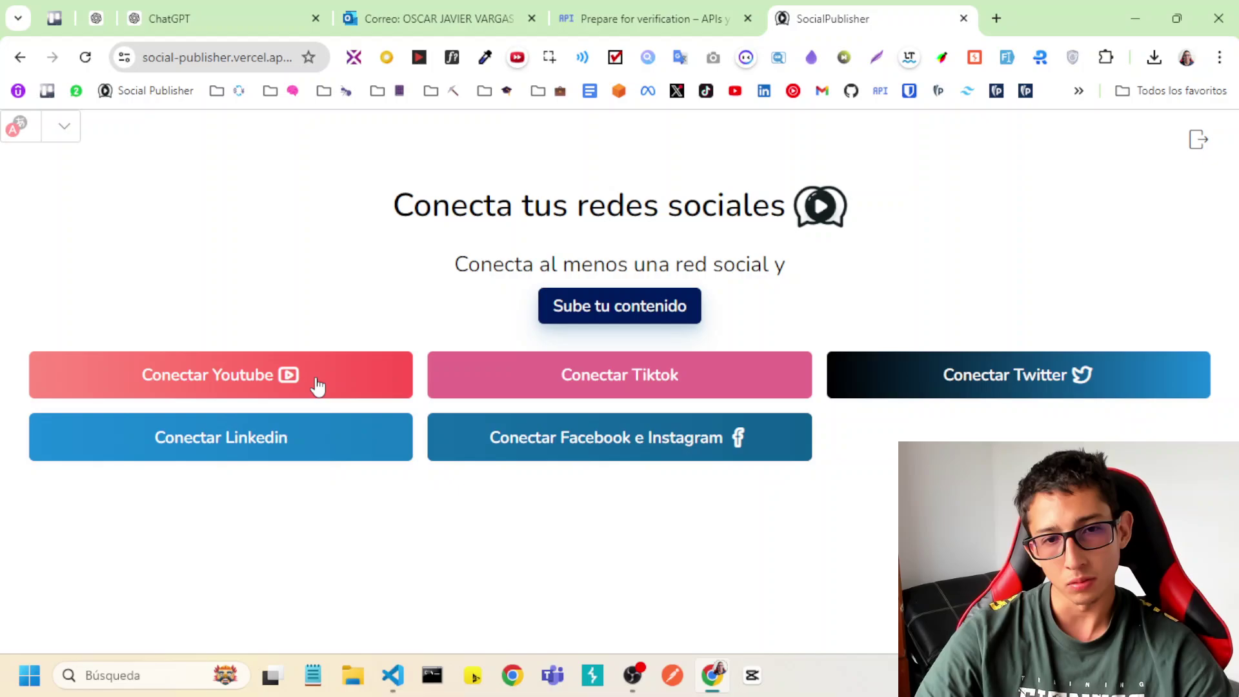
# Start Conectar Youtube and choose and confirm the first Google account in the chooser.
pyautogui.moveTo(427, 204); pyautogui.dragTo(373, 203)
pyautogui.click(373, 204)
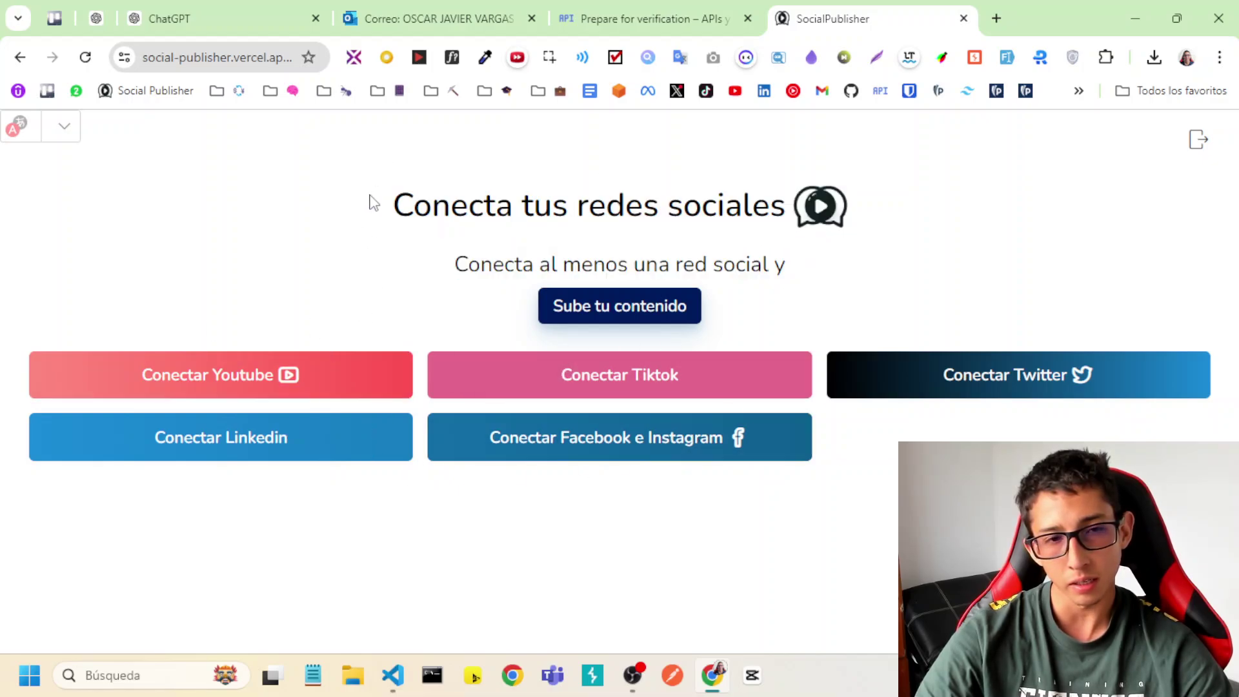
pyautogui.click(289, 370)
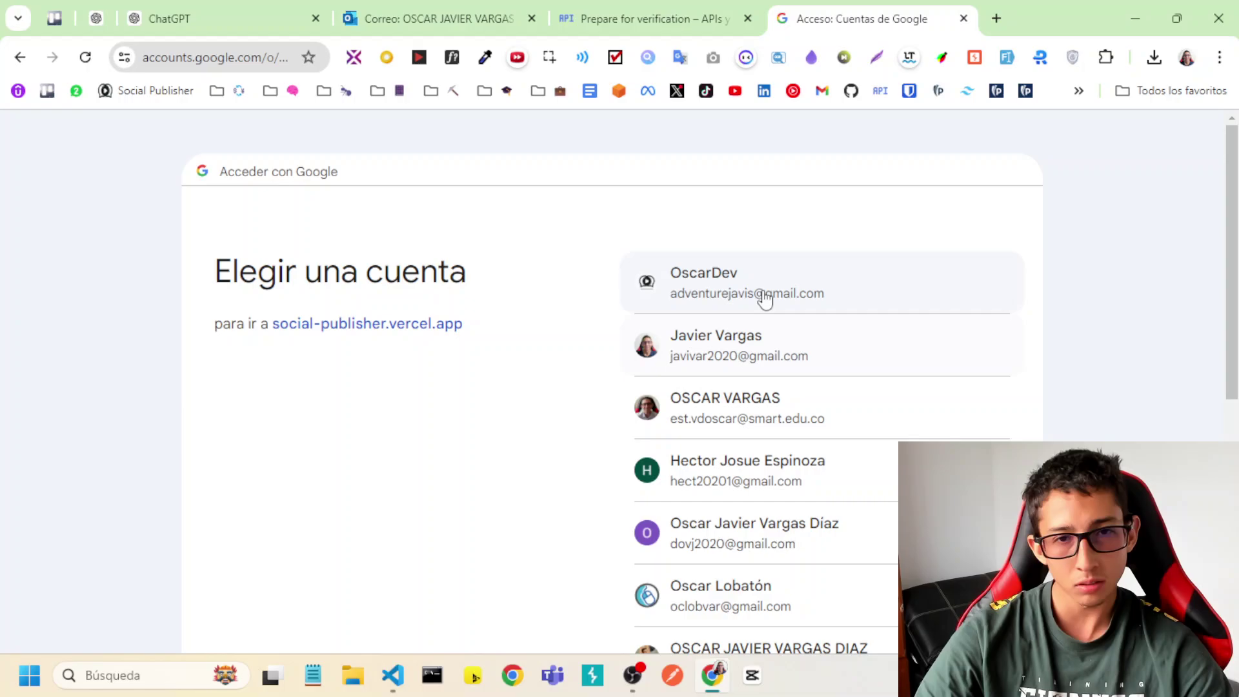
pyautogui.scroll(-5, 581, 329)
pyautogui.scroll(5, 609, 293)
pyautogui.click(694, 291)
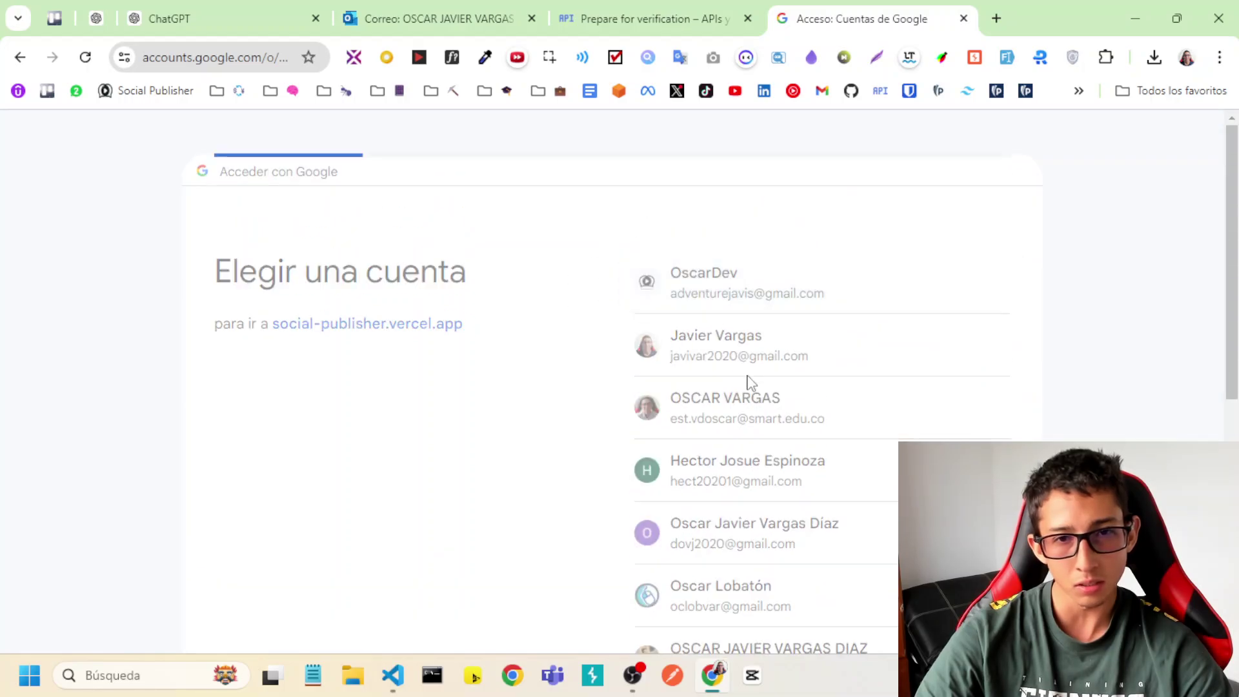
pyautogui.click(730, 311)
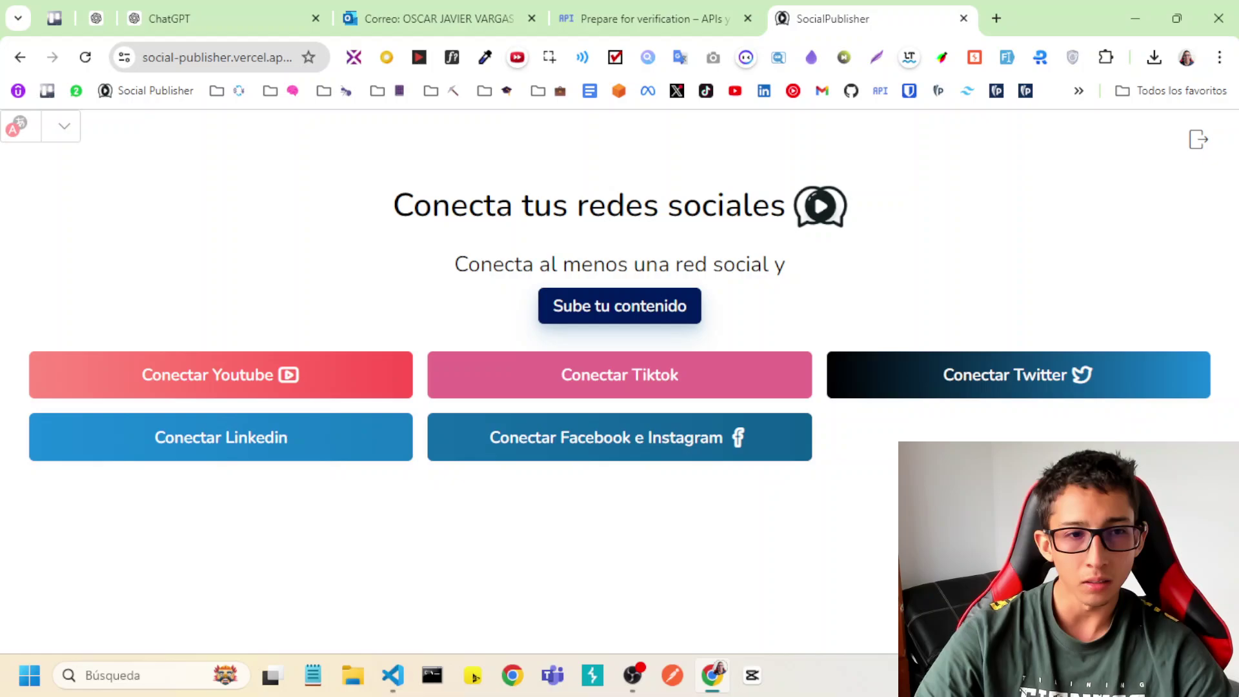
# From Sube tu contenido, retry Conectar Youtube and choose the second Google account.
pyautogui.click(638, 317)
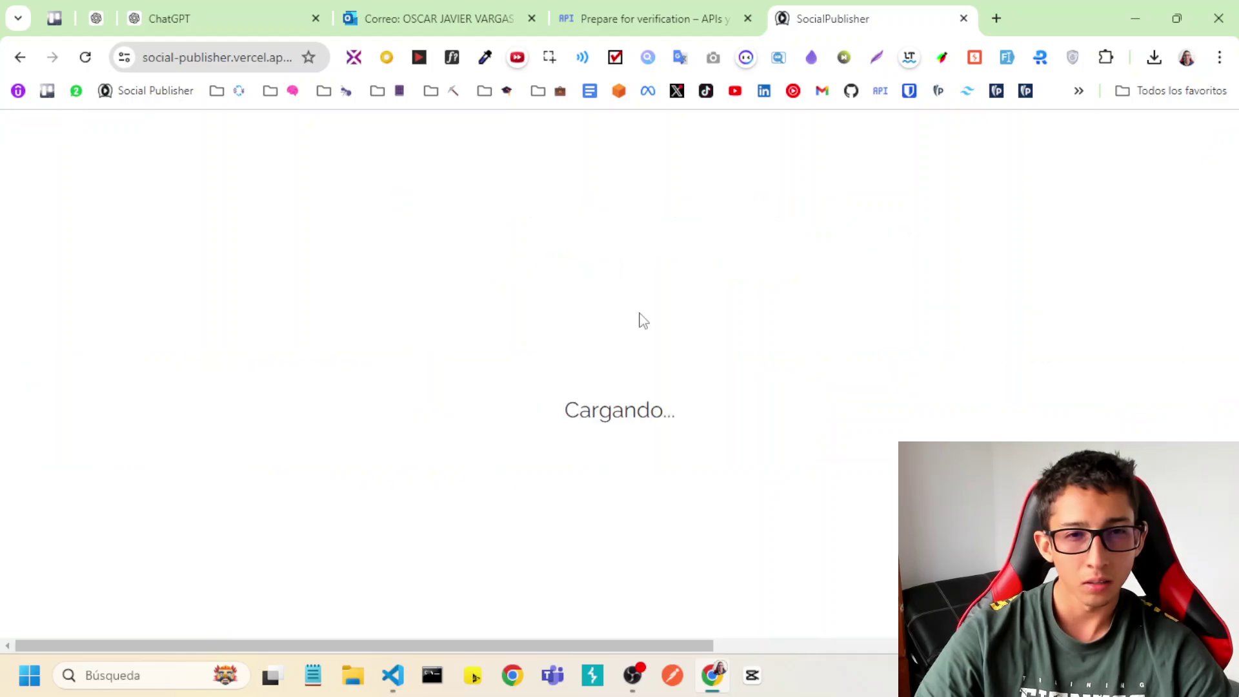
pyautogui.click(336, 351)
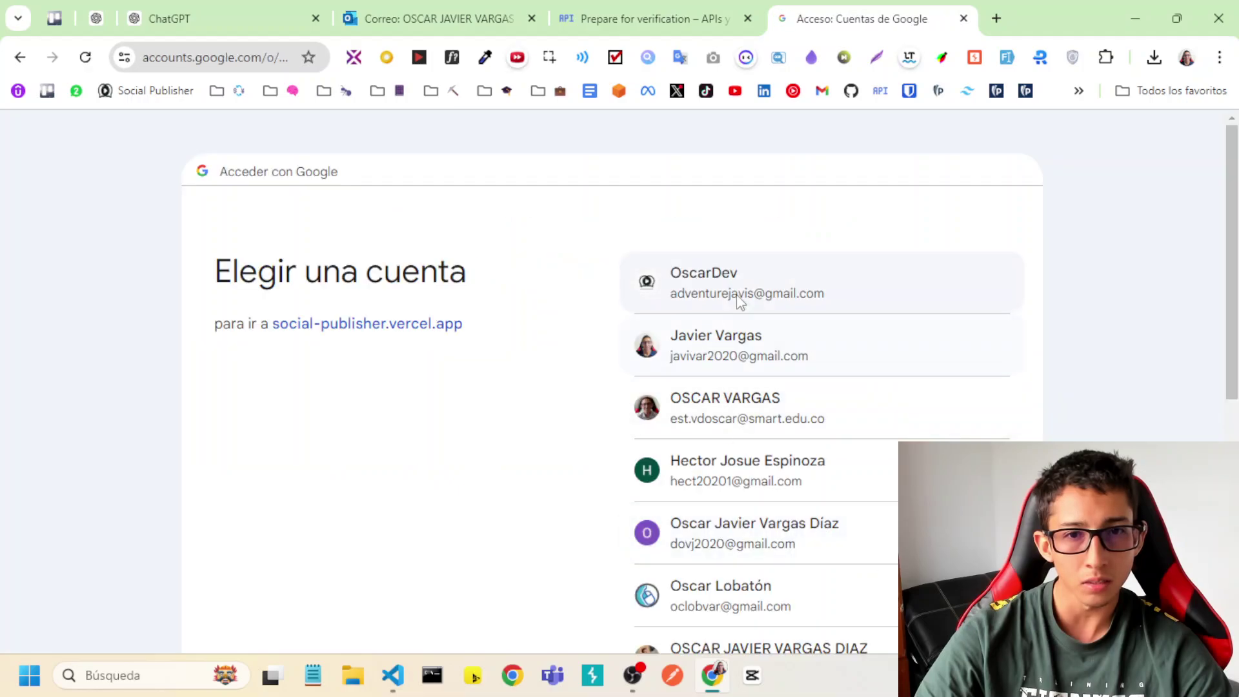
pyautogui.click(739, 302)
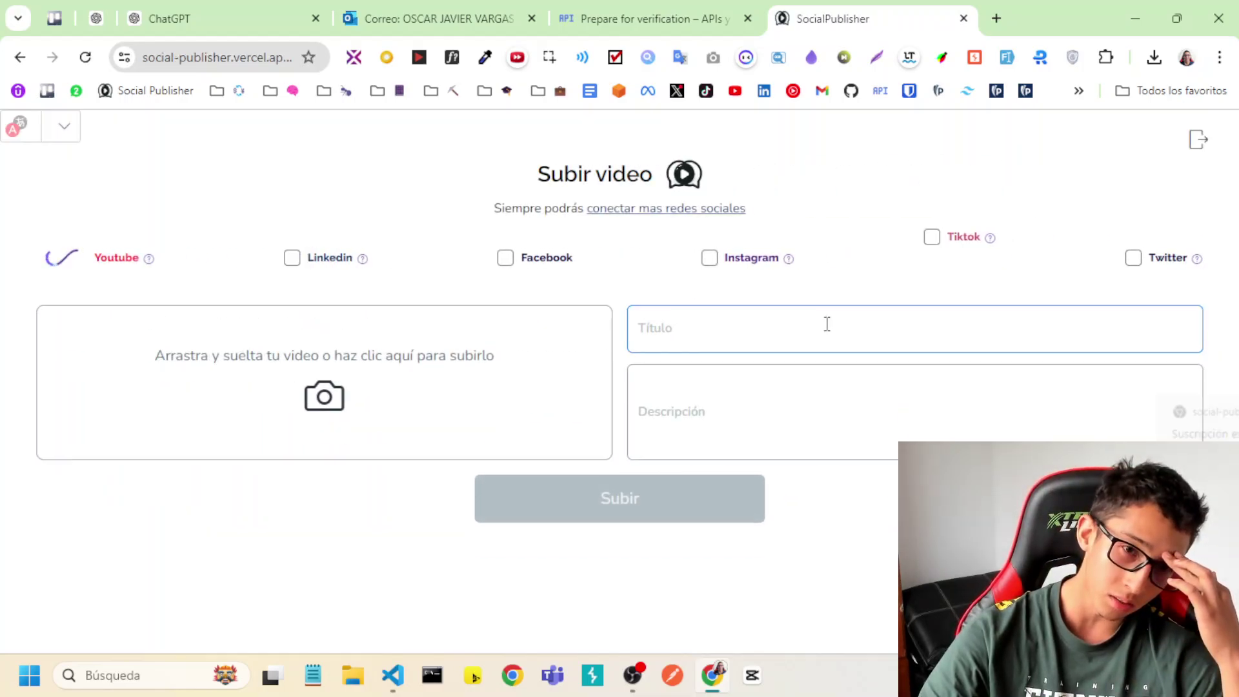
pyautogui.click(404, 369)
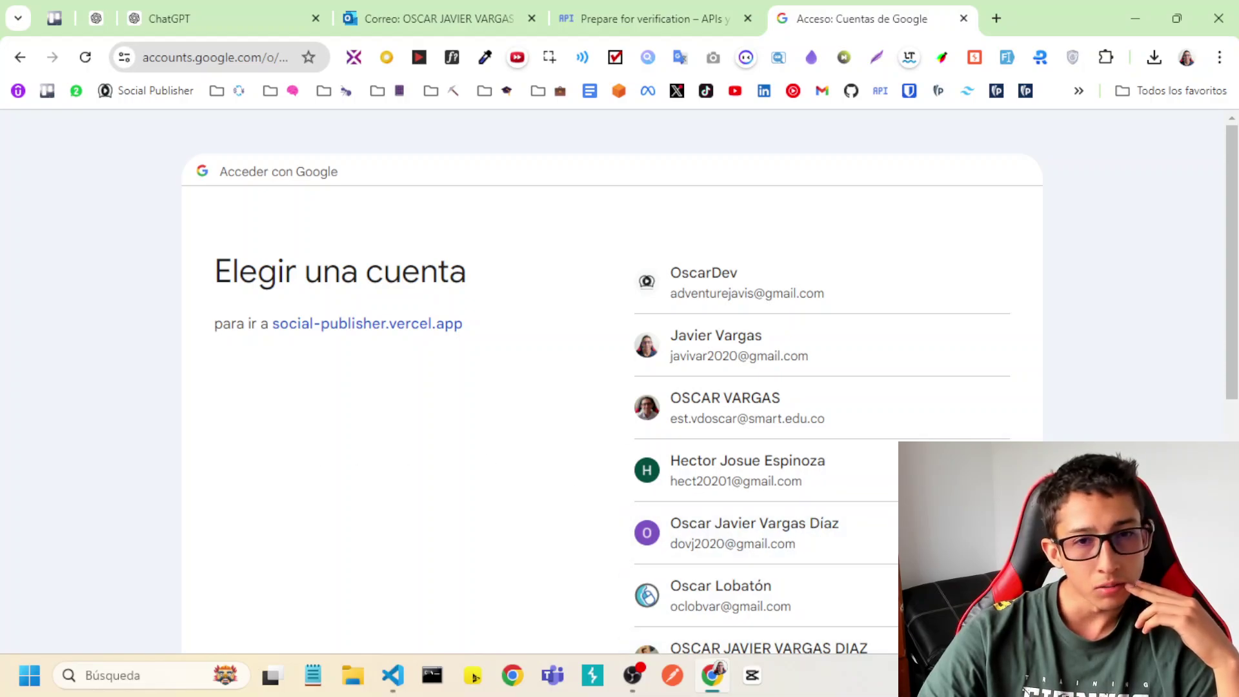
pyautogui.click(712, 360)
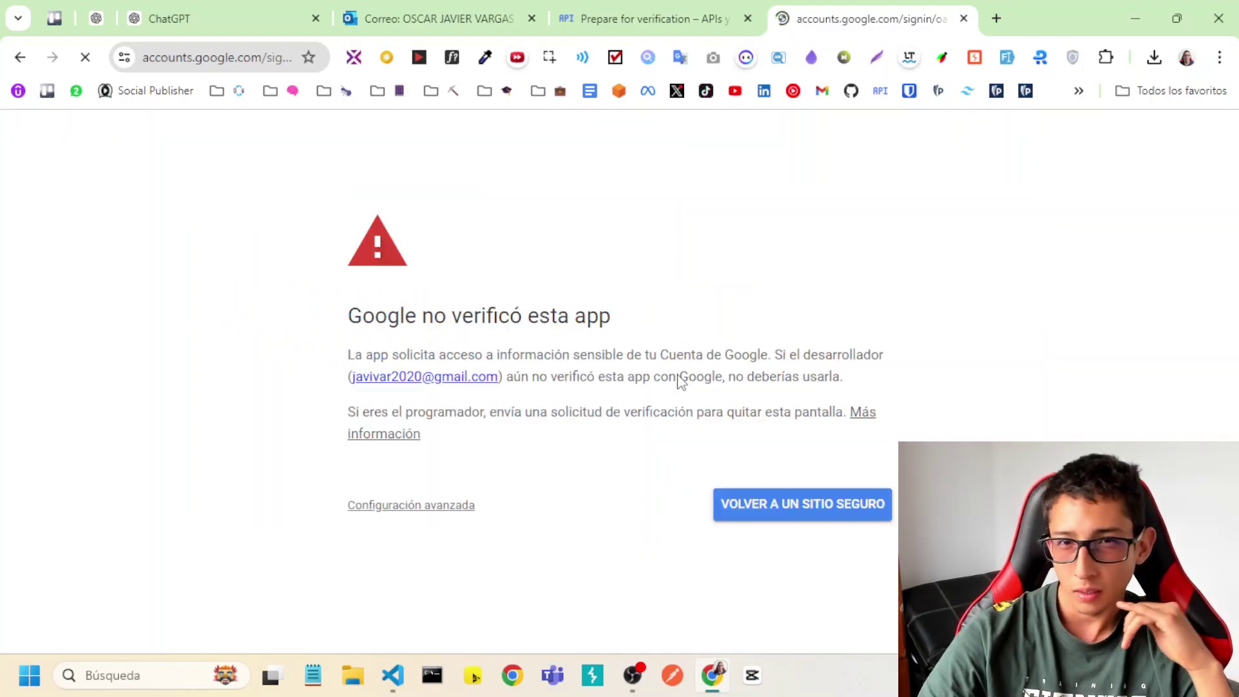
# Bypass the 'Google no verificó esta app' warning via Configuración avanzada to social-publisher.vercel.app.
pyautogui.moveTo(356, 316); pyautogui.dragTo(700, 411)
pyautogui.click(700, 410)
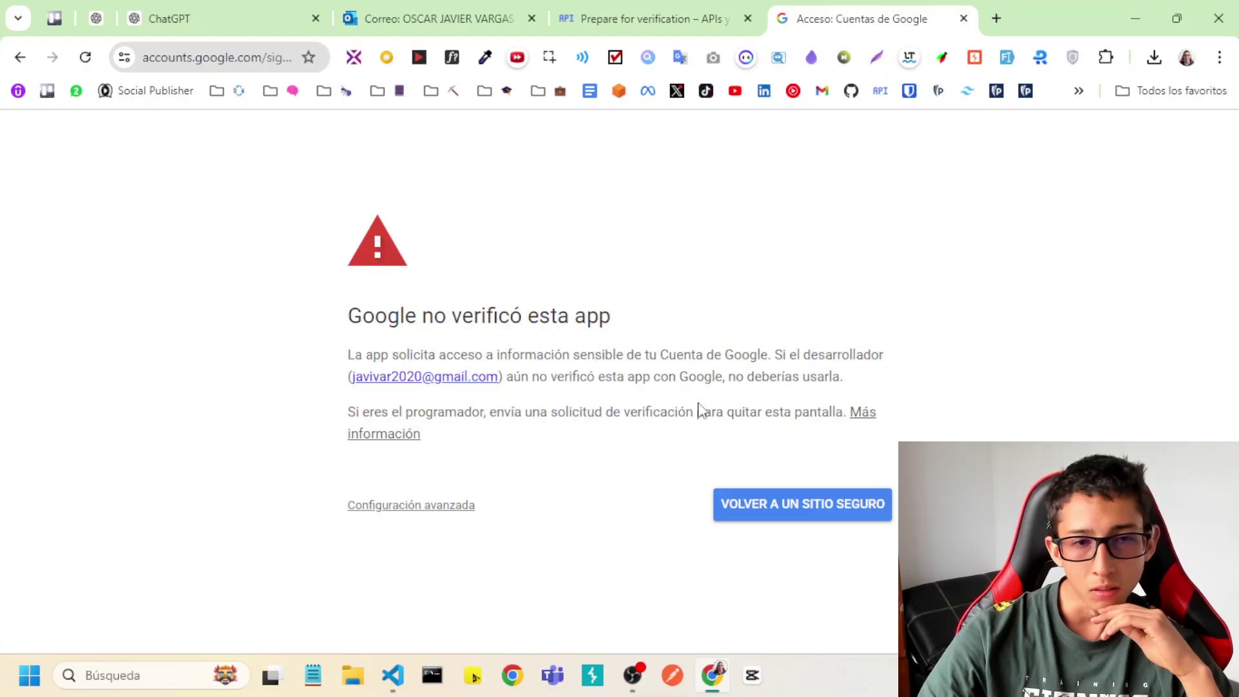
pyautogui.click(441, 514)
pyautogui.scroll(-1, 498, 567)
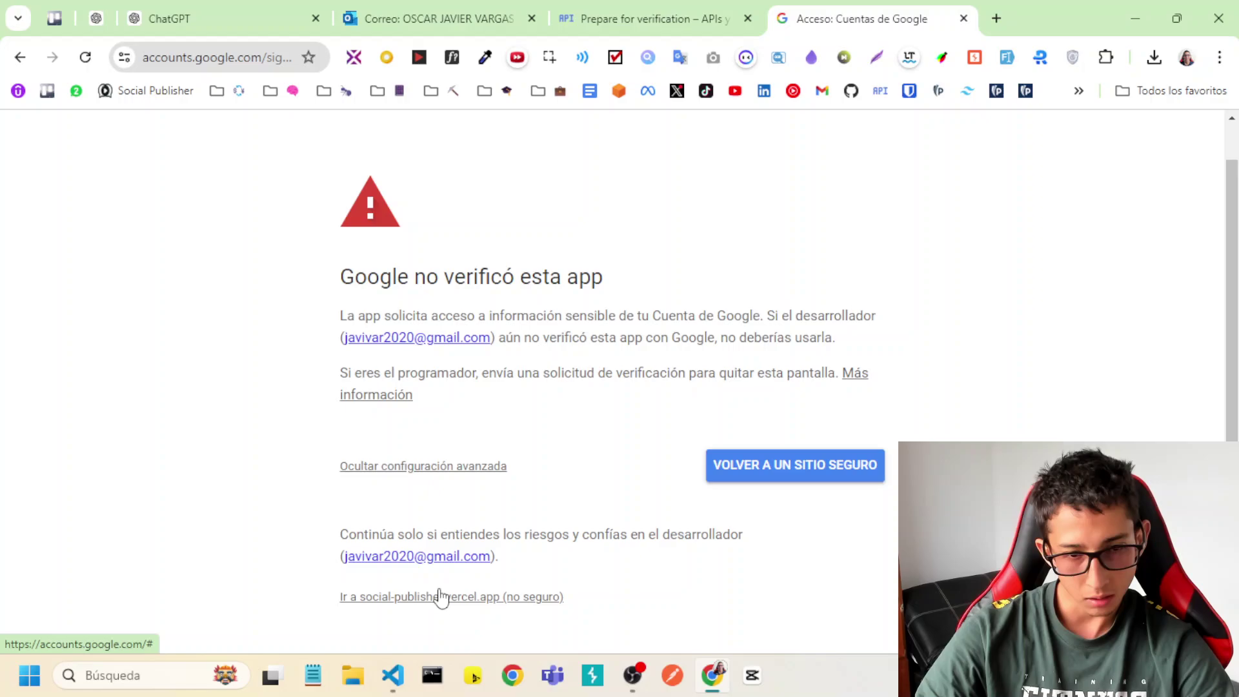
pyautogui.click(442, 595)
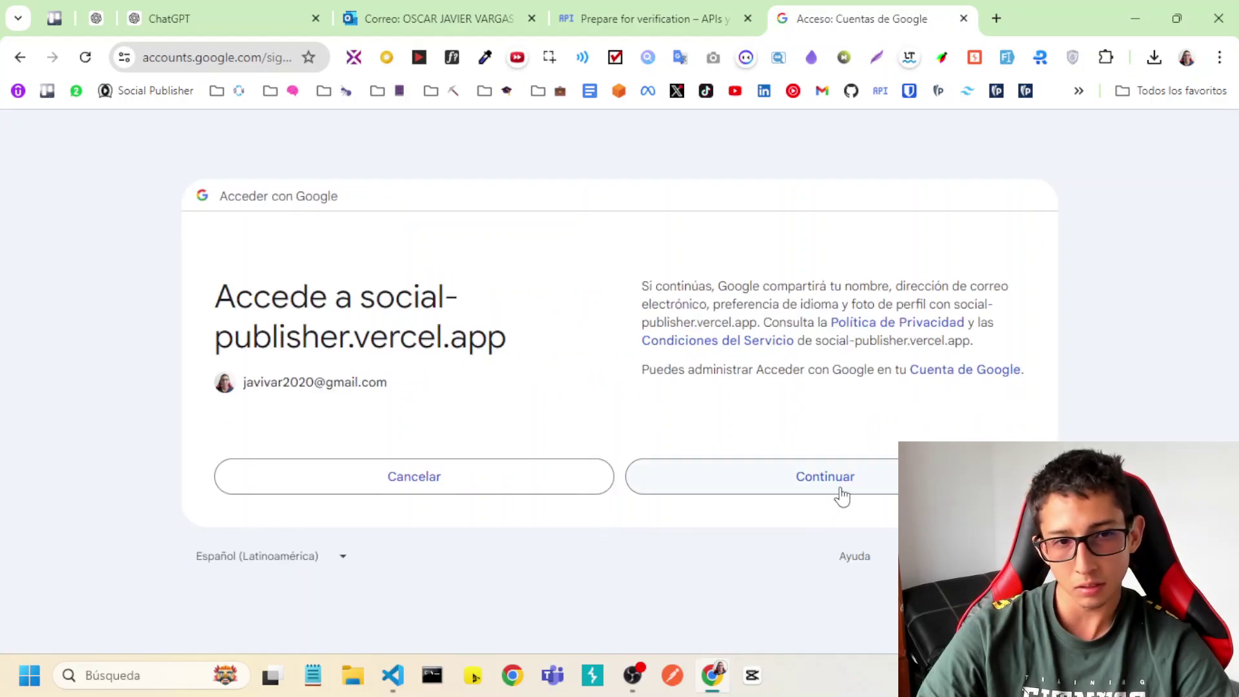
# Continue the sign-in and tick 'Seleccionar todos' to grant all three YouTube permissions.
pyautogui.click(841, 491)
pyautogui.click(660, 327)
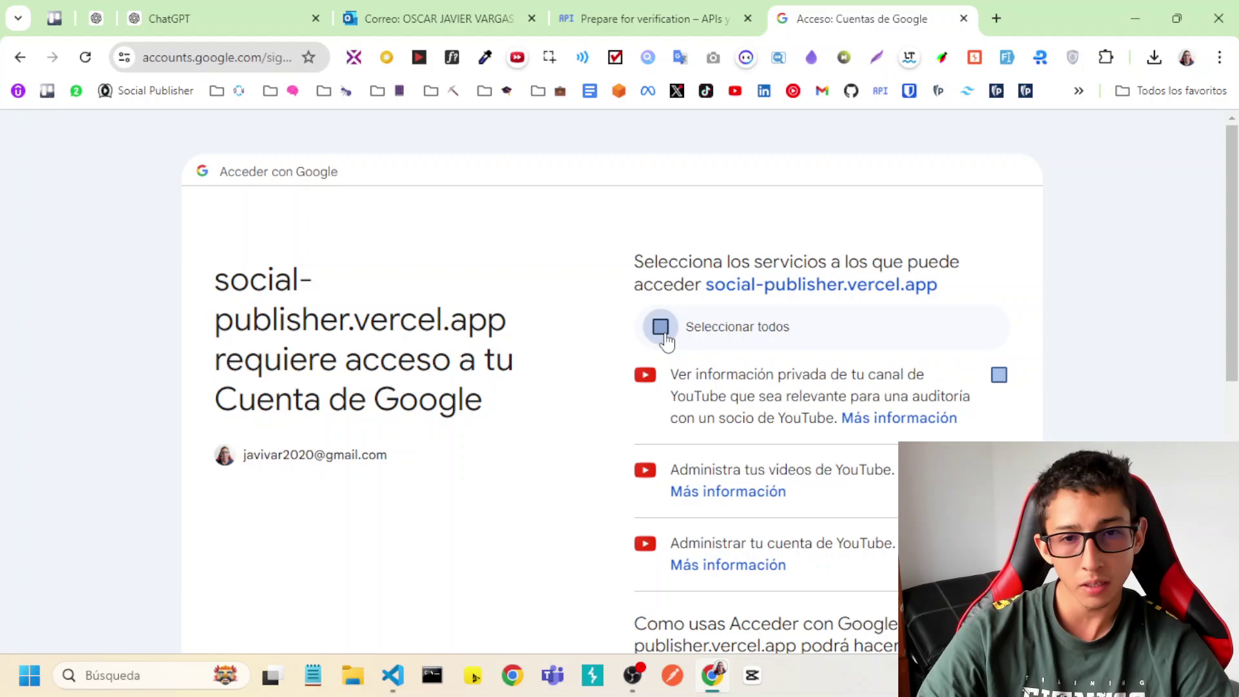
pyautogui.scroll(-1, 741, 429)
pyautogui.scroll(1, 657, 400)
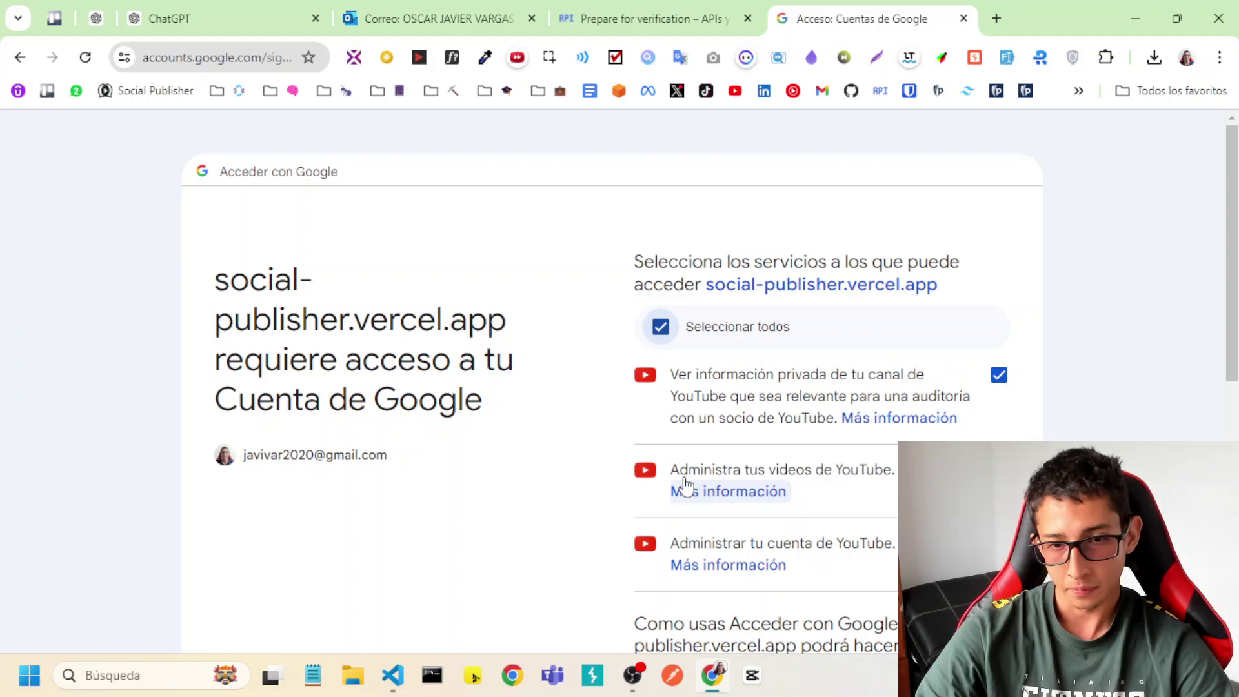
pyautogui.scroll(-1, 736, 446)
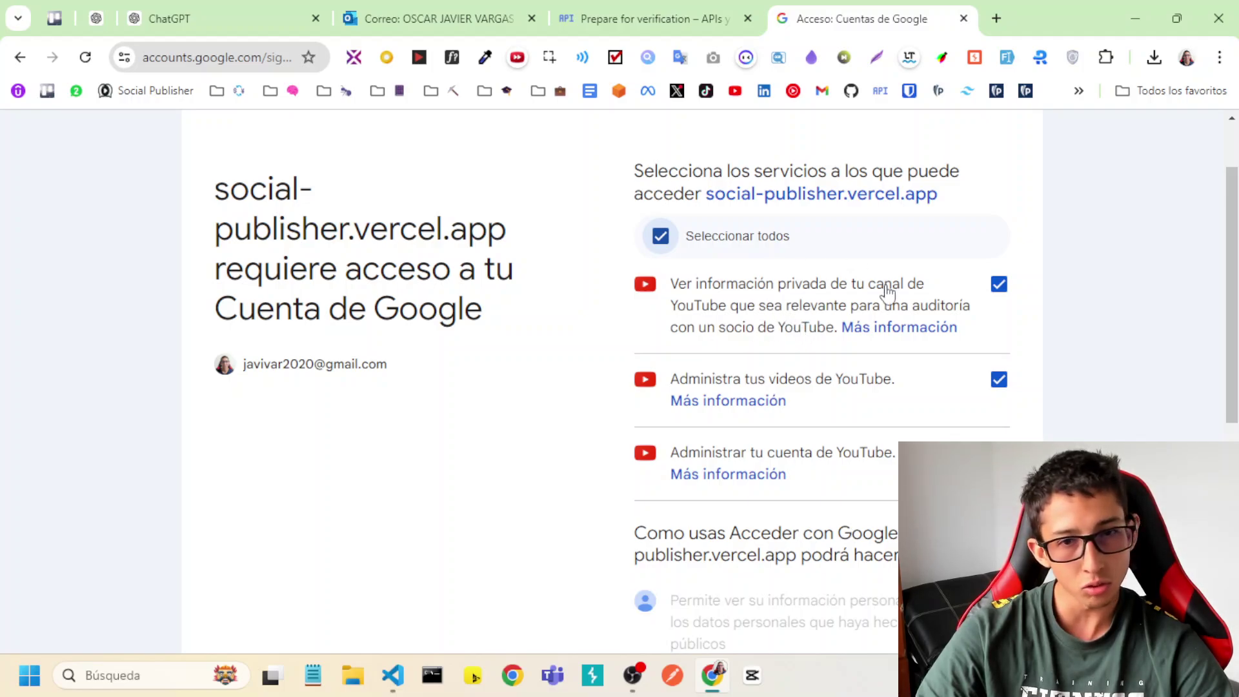
# Open DevTools on the Network tab, approve access with Continuar, and widen the panel.
pyautogui.press('F12')
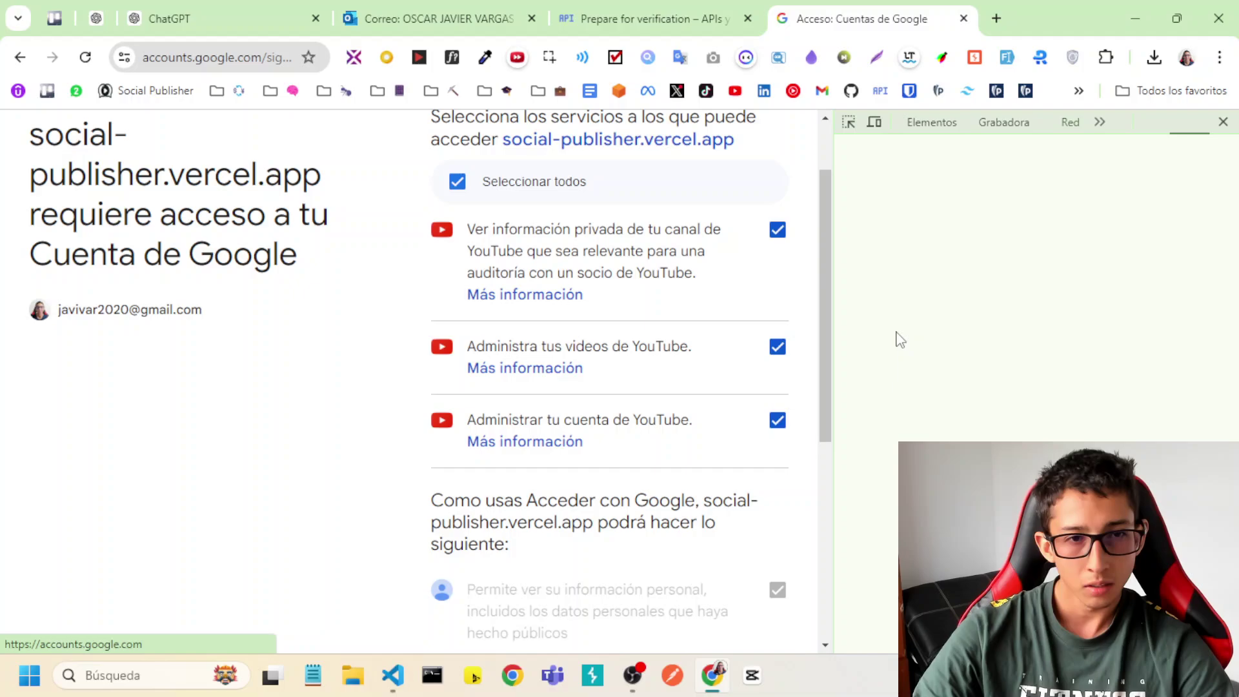
pyautogui.scroll(-5, 471, 502)
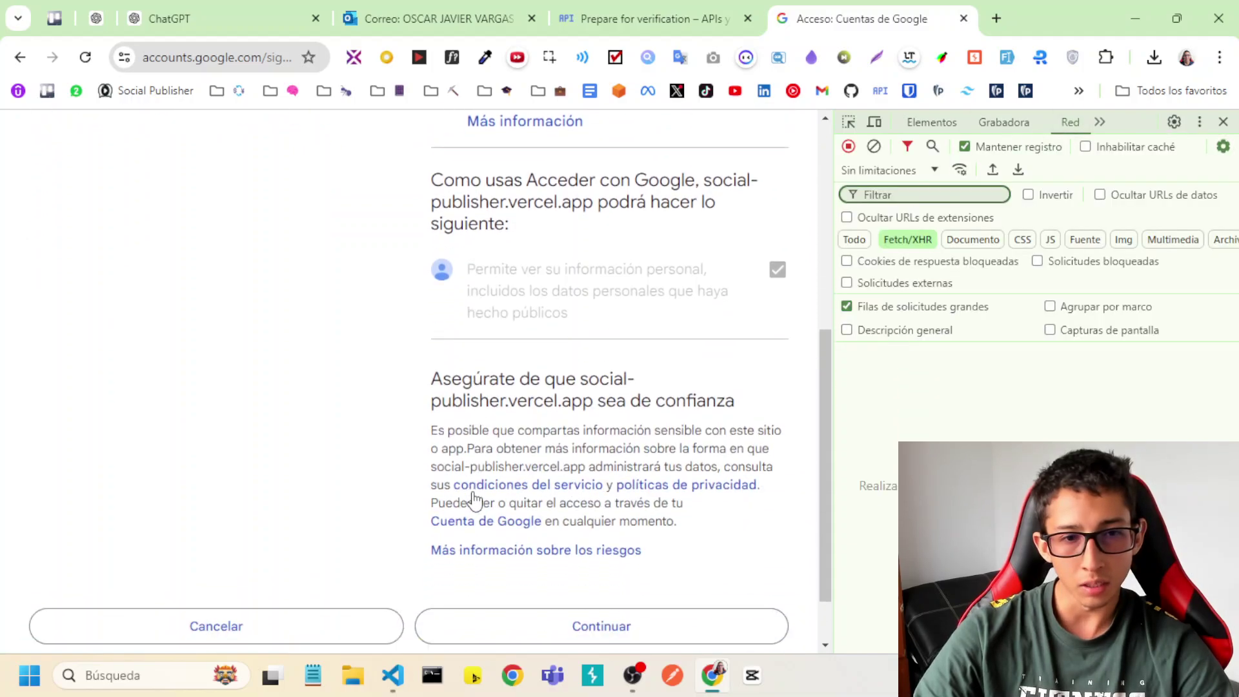
pyautogui.scroll(-1, 473, 500)
pyautogui.click(613, 568)
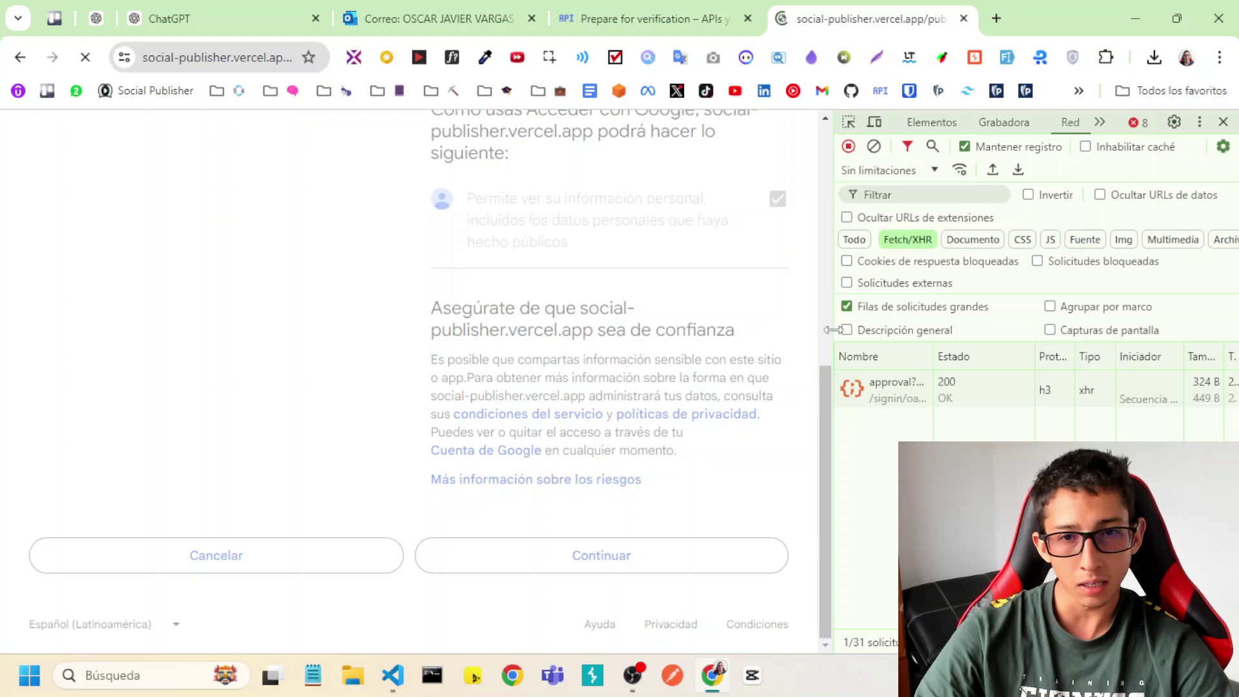
pyautogui.moveTo(832, 330); pyautogui.dragTo(681, 330)
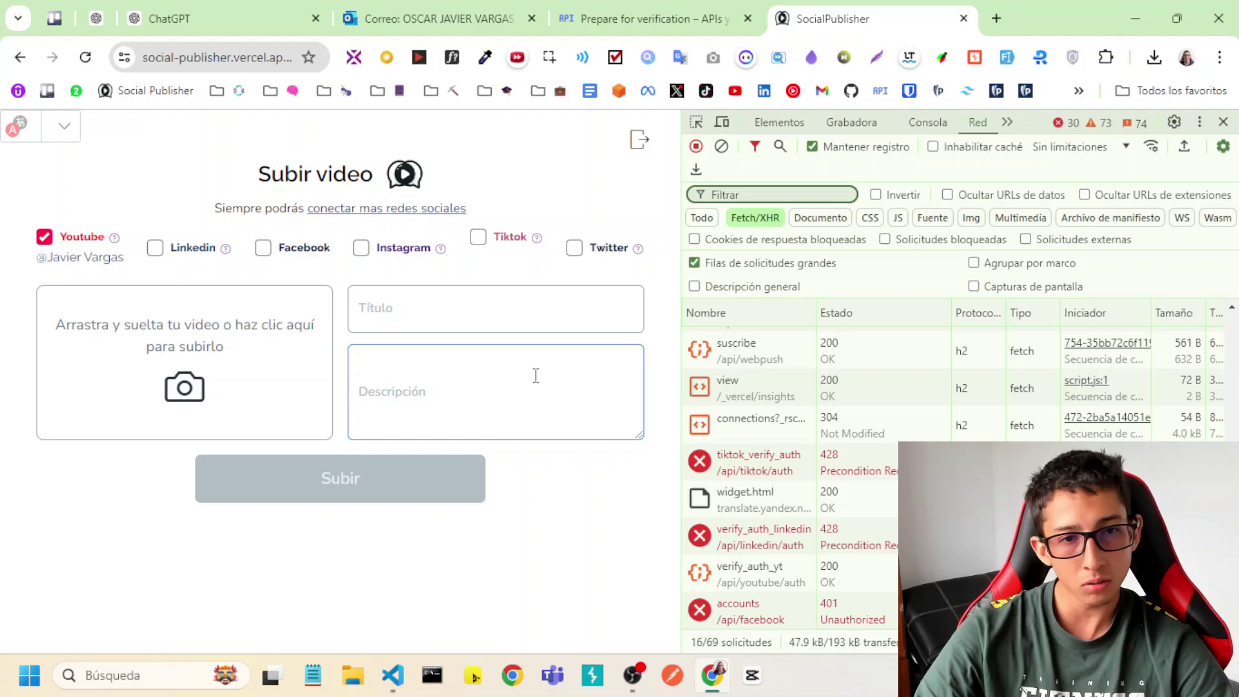
# Inspect the responses of both verify_auth requests in the Network panel.
pyautogui.click(480, 304)
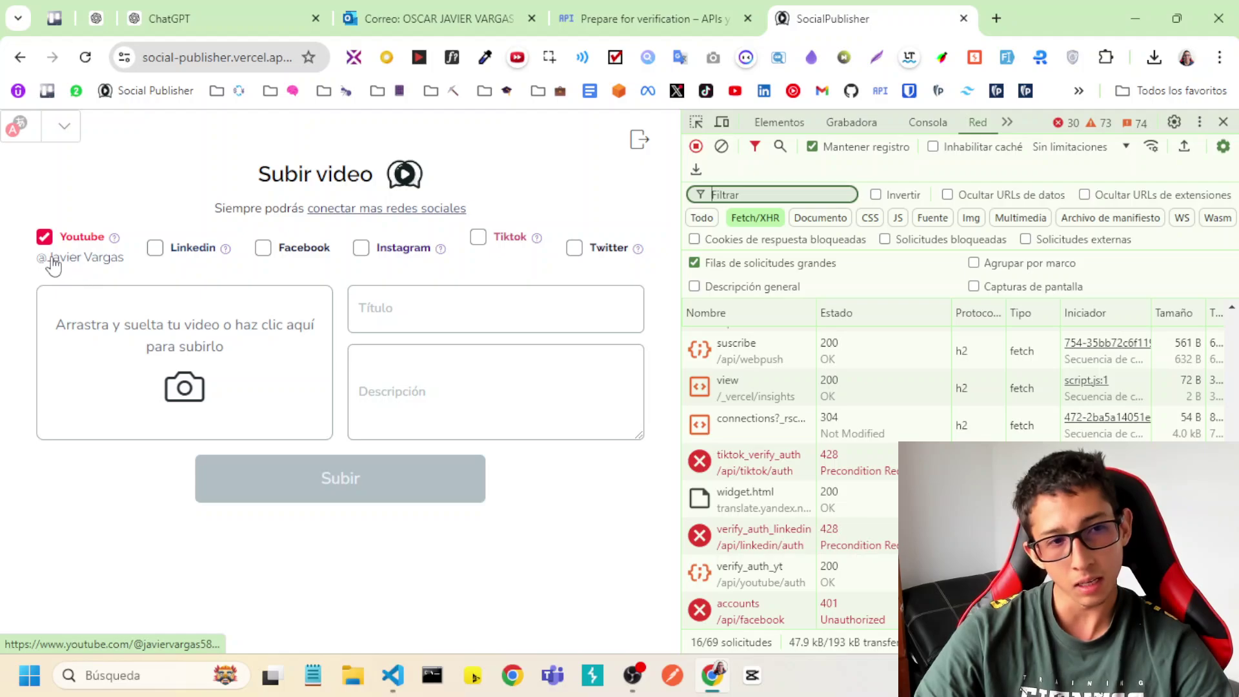
pyautogui.scroll(2, 805, 582)
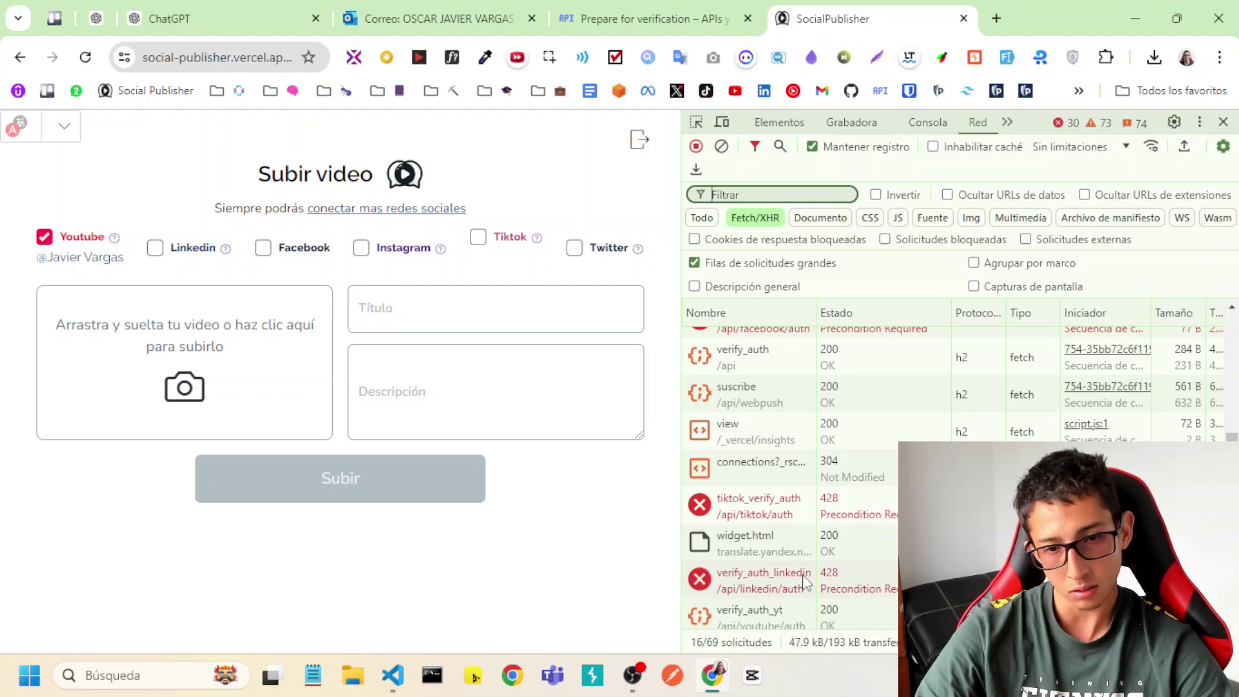
pyautogui.scroll(3, 803, 582)
pyautogui.scroll(2, 777, 495)
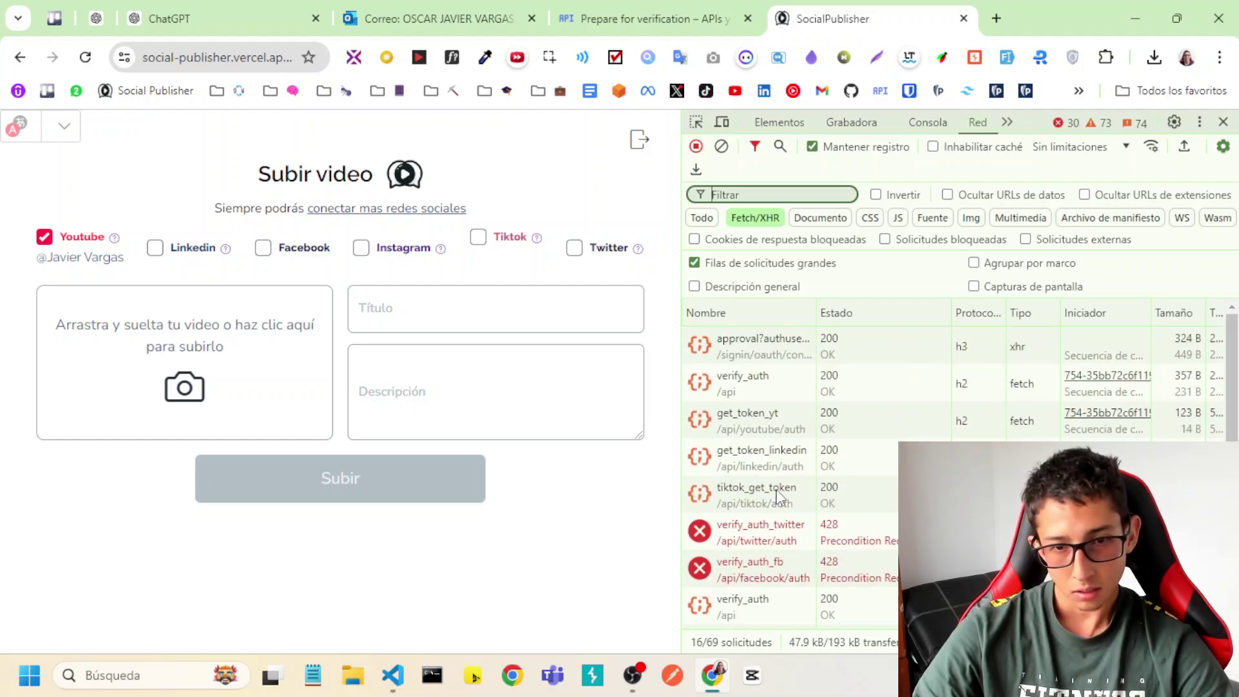
pyautogui.scroll(-4, 777, 484)
pyautogui.click(782, 470)
pyautogui.scroll(4, 795, 476)
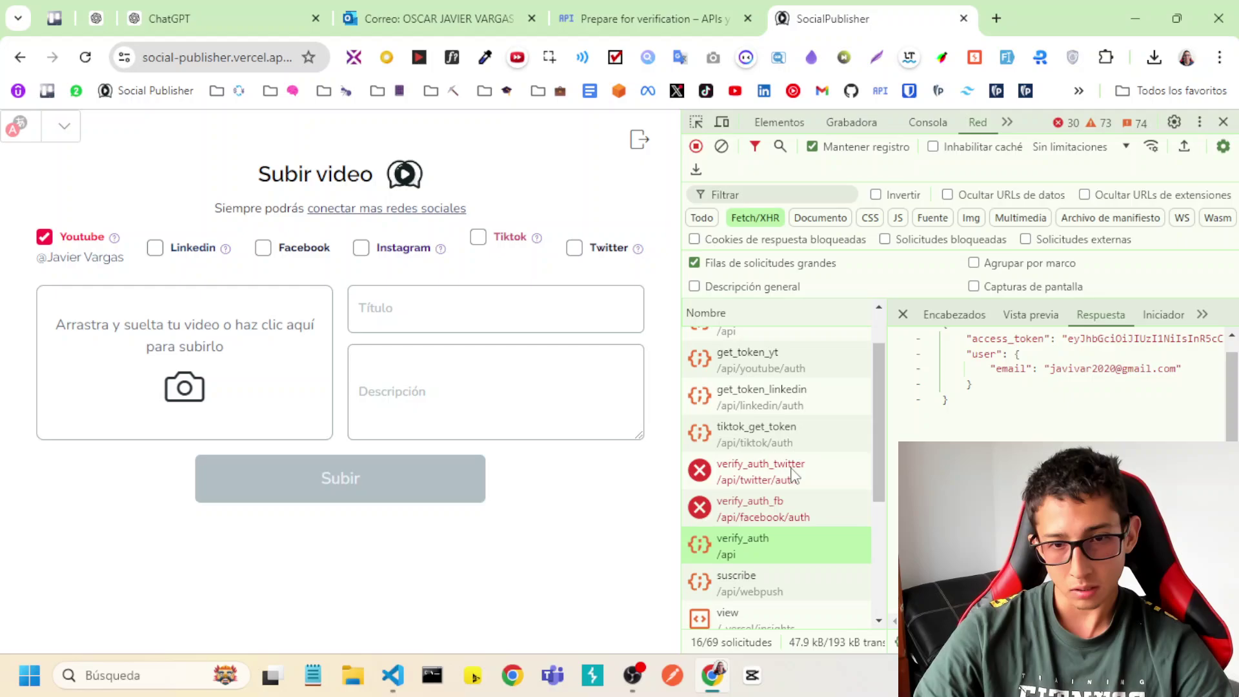
pyautogui.click(765, 395)
pyautogui.scroll(-3, 763, 433)
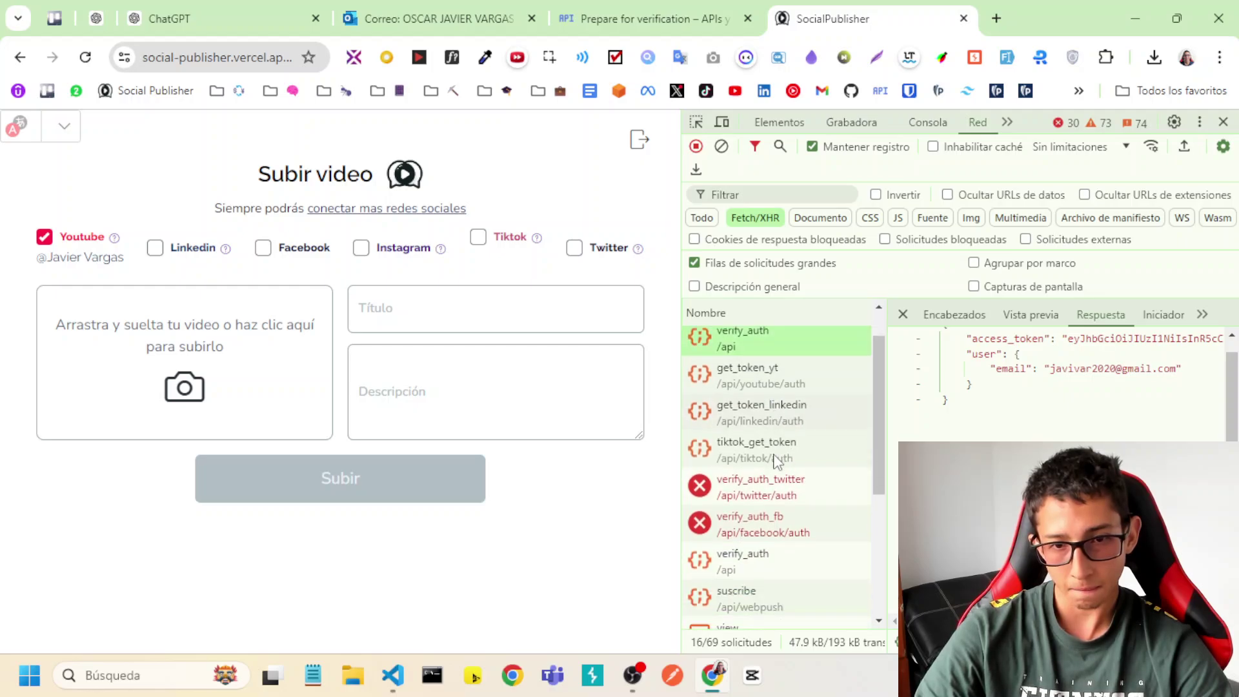
# Check get_token_yt, then read verify_auth_yt's 'Autenticación Youtube OK' response and channel name.
pyautogui.click(762, 340)
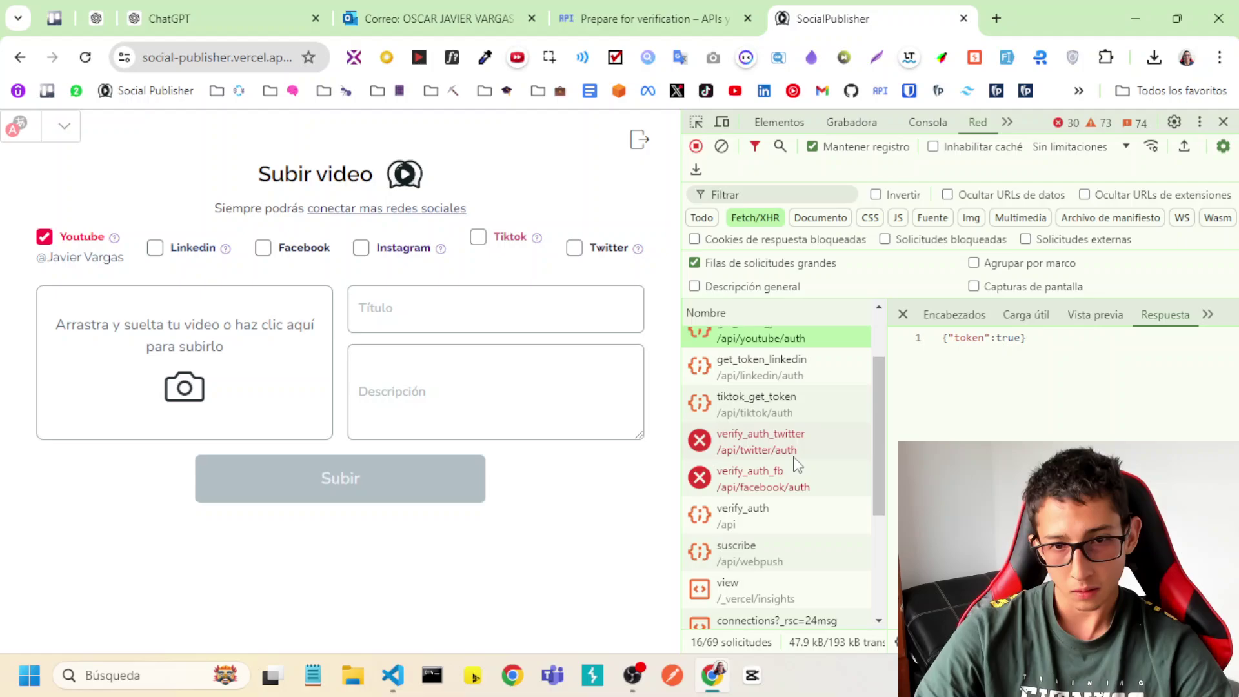
pyautogui.scroll(-1, 792, 501)
pyautogui.scroll(-3, 792, 501)
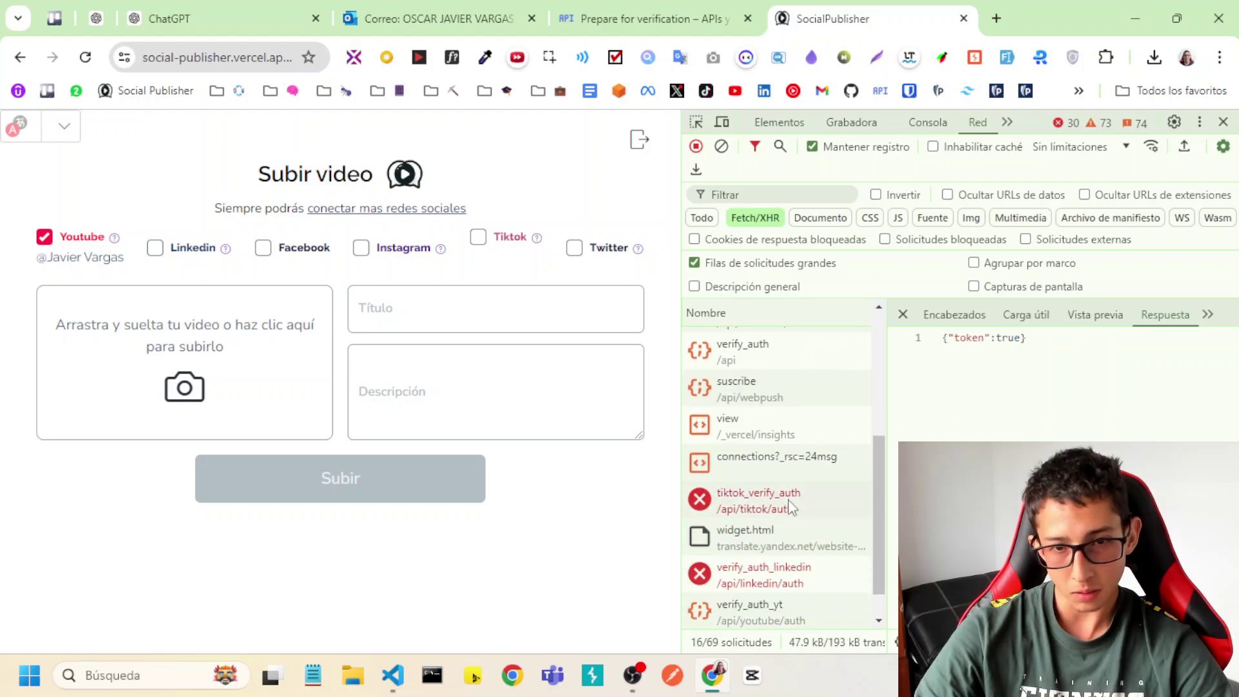
pyautogui.click(786, 576)
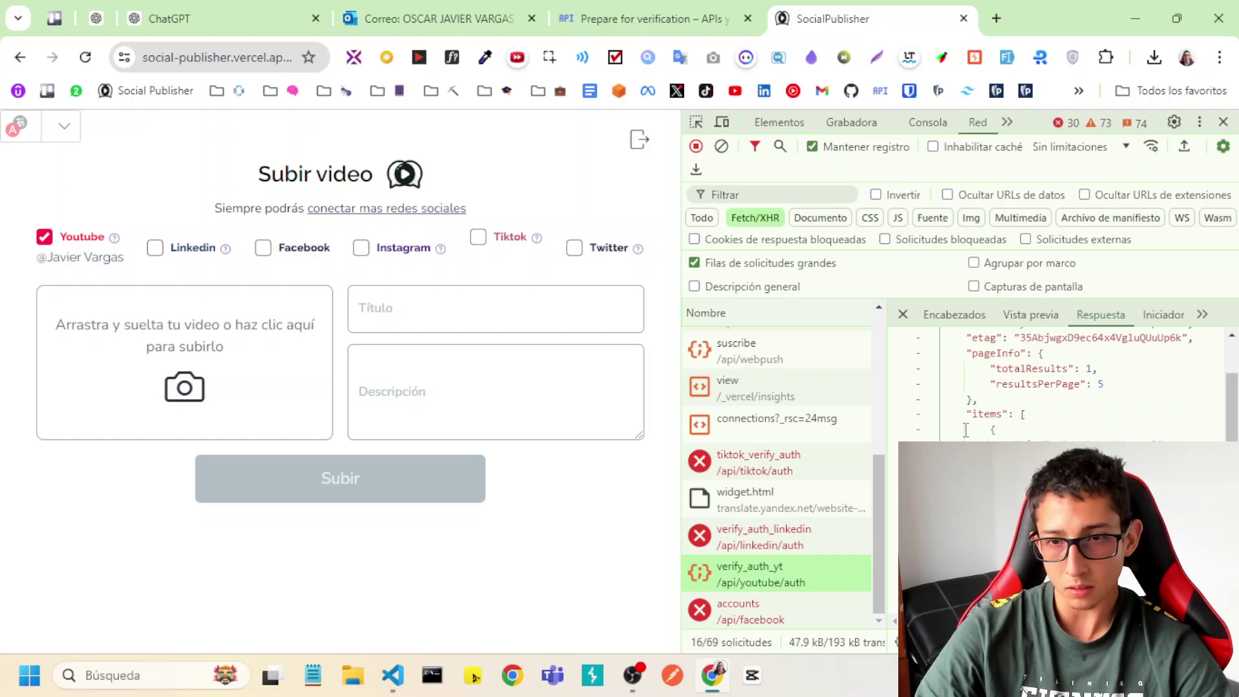
pyautogui.moveTo(889, 411); pyautogui.dragTo(784, 411)
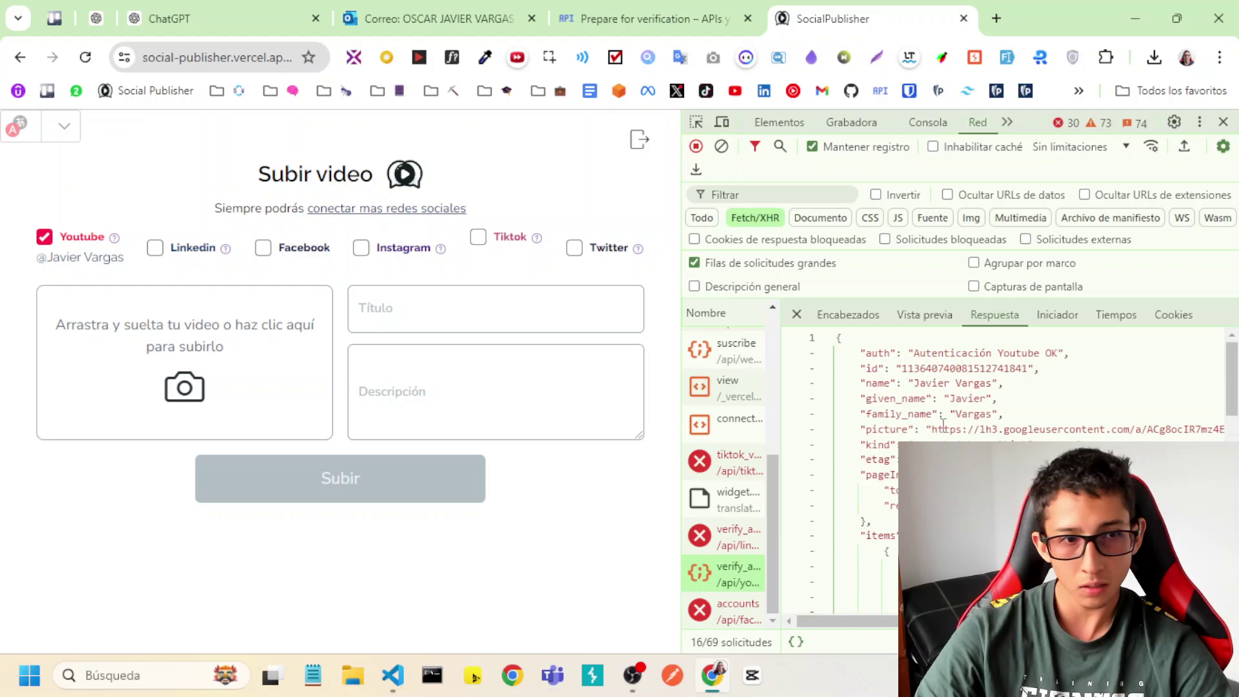
pyautogui.moveTo(918, 382); pyautogui.dragTo(975, 385)
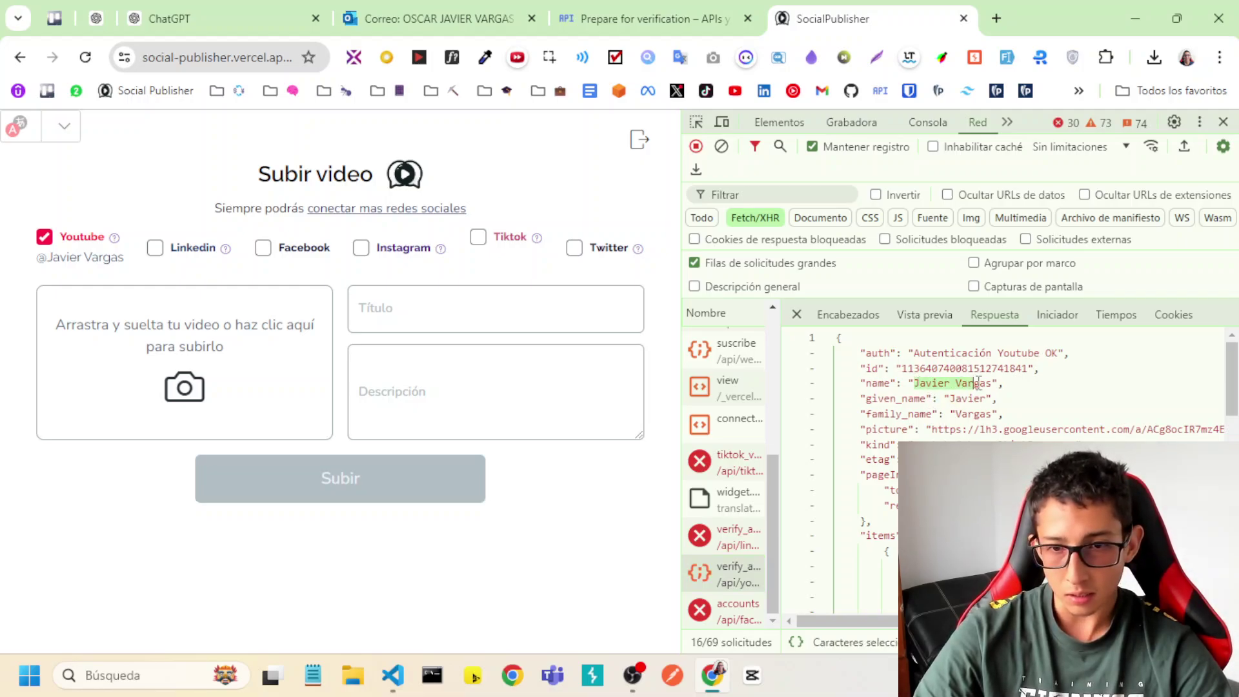
pyautogui.click(978, 386)
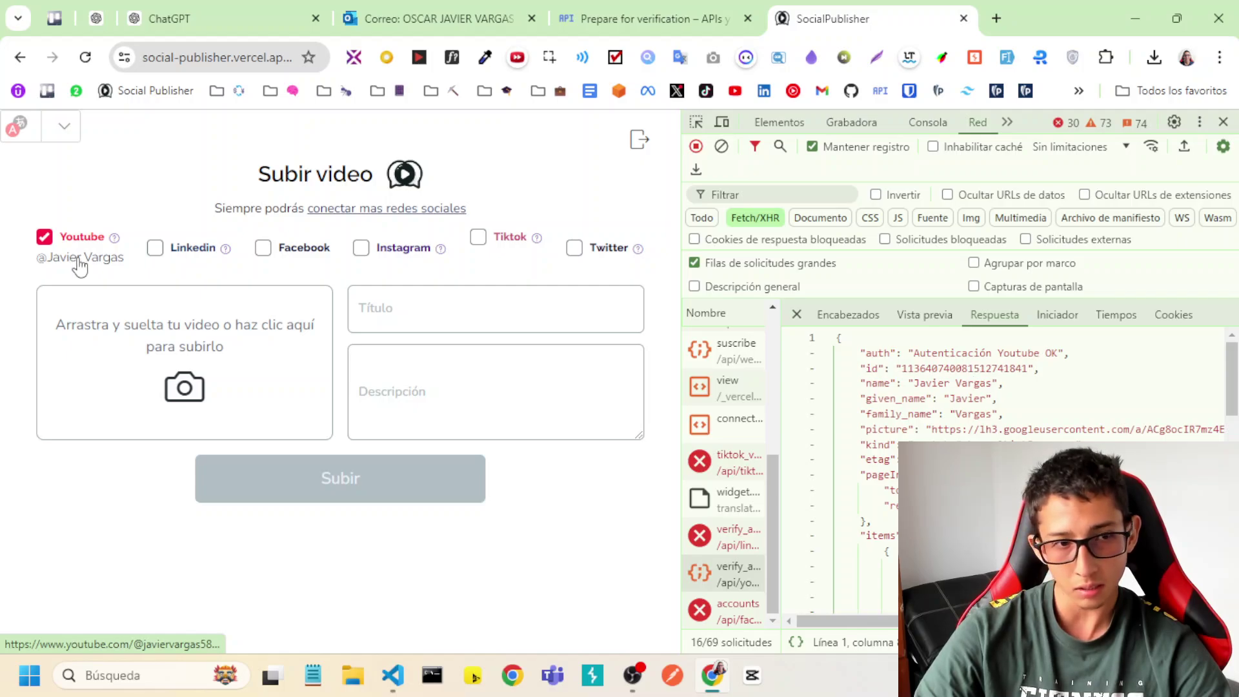
# Open the linked channel's YouTube page in a new tab, view its 2 videos, and return.
pyautogui.middleClick(81, 264)
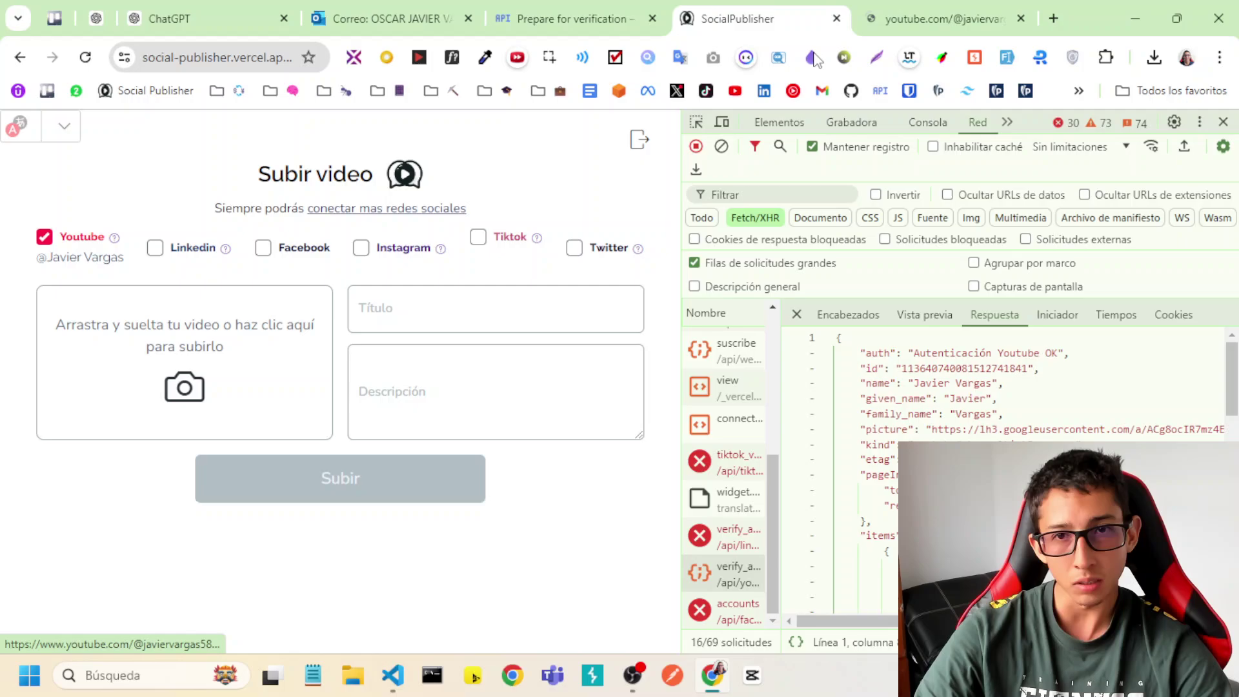
pyautogui.click(933, 8)
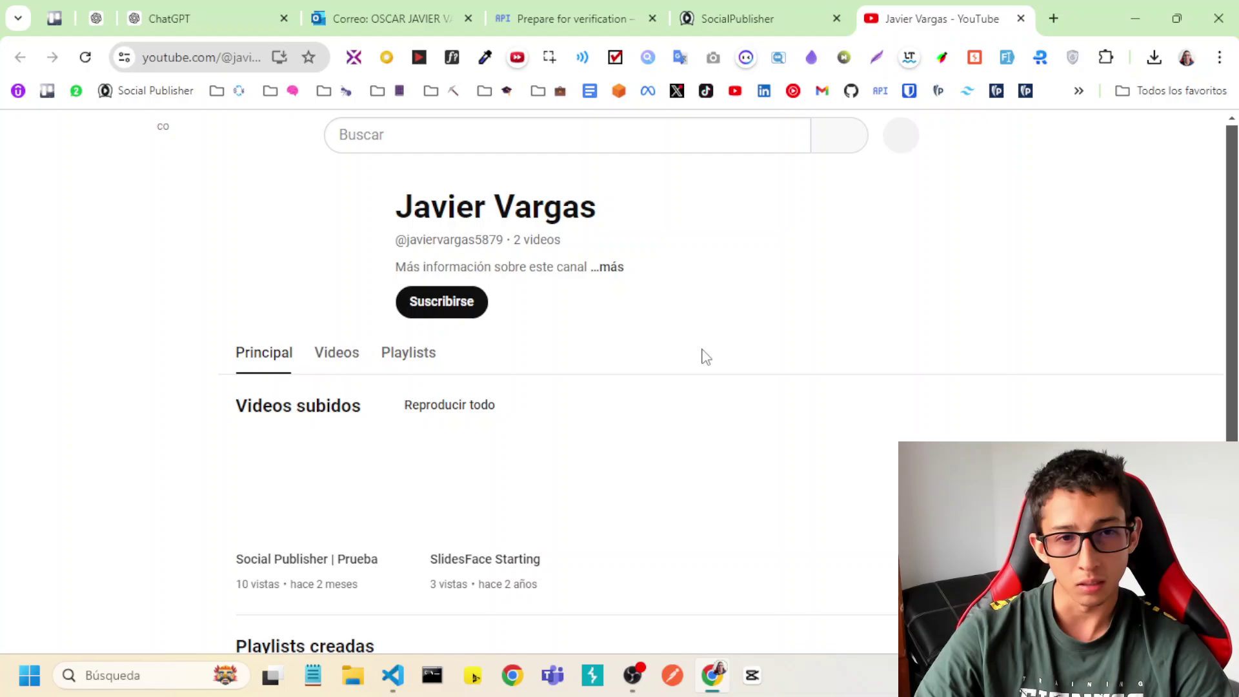
pyautogui.click(771, 16)
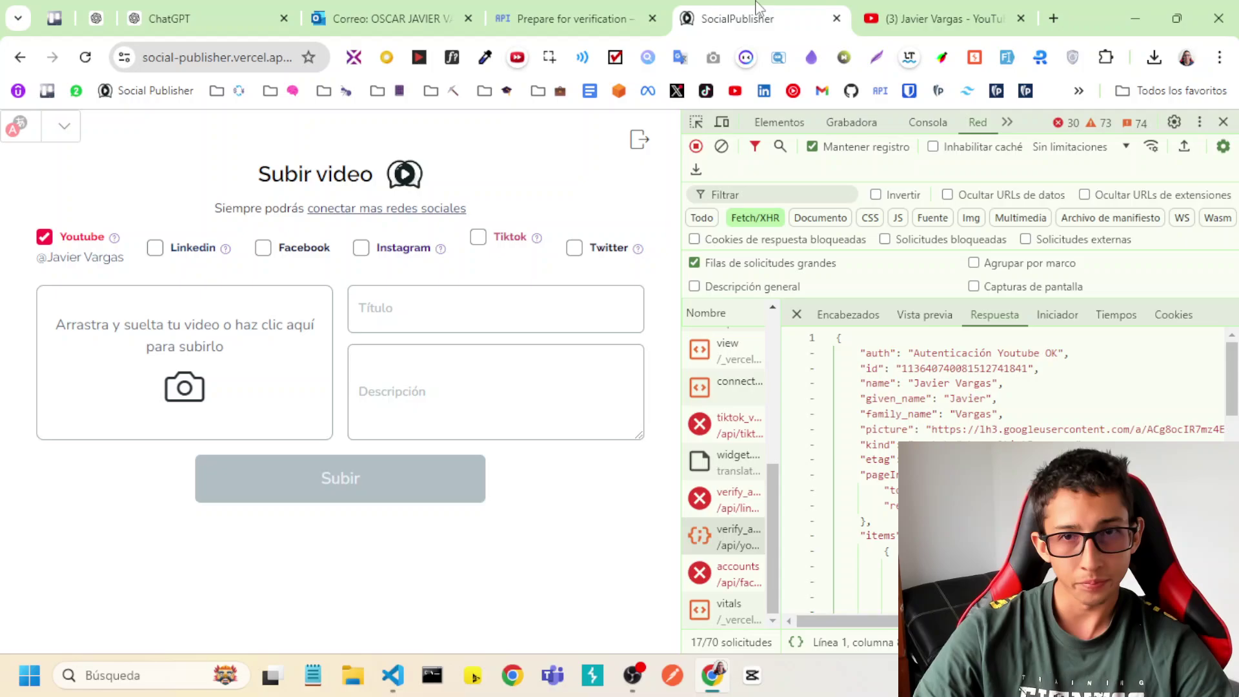
pyautogui.click(893, 13)
pyautogui.click(829, 9)
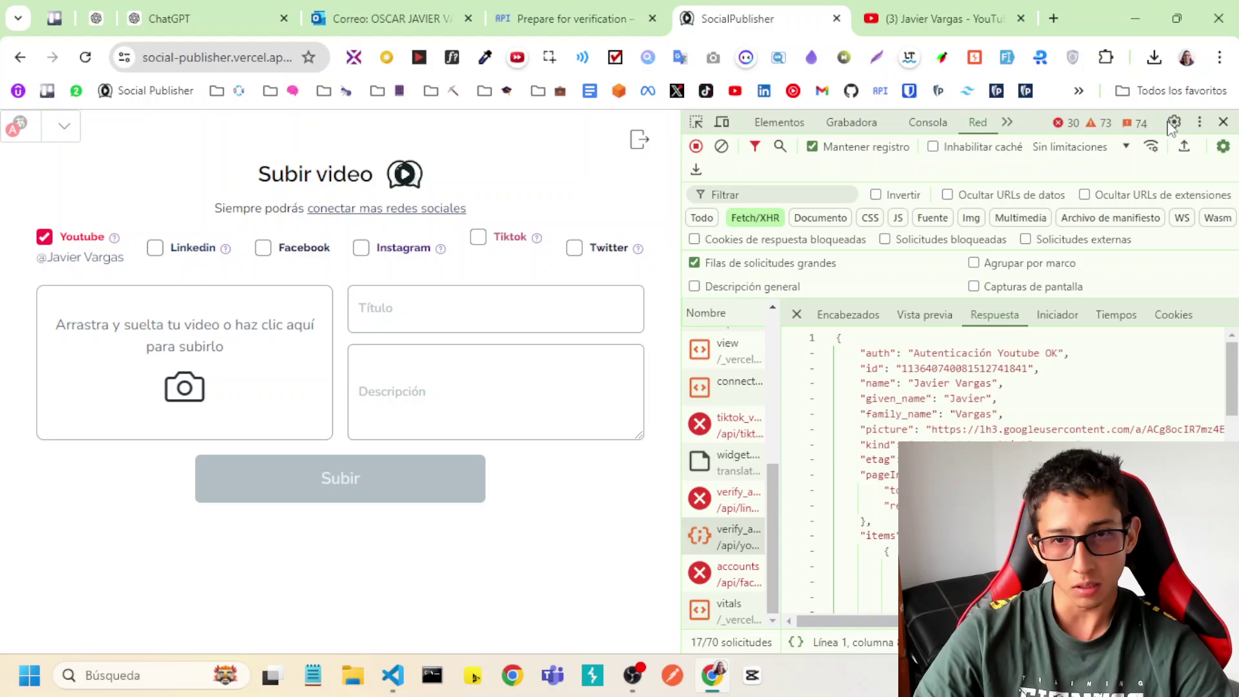
# Load video_mock.mp4 from the Imágenes folder into the upload form and check the channel's video list.
pyautogui.click(193, 374)
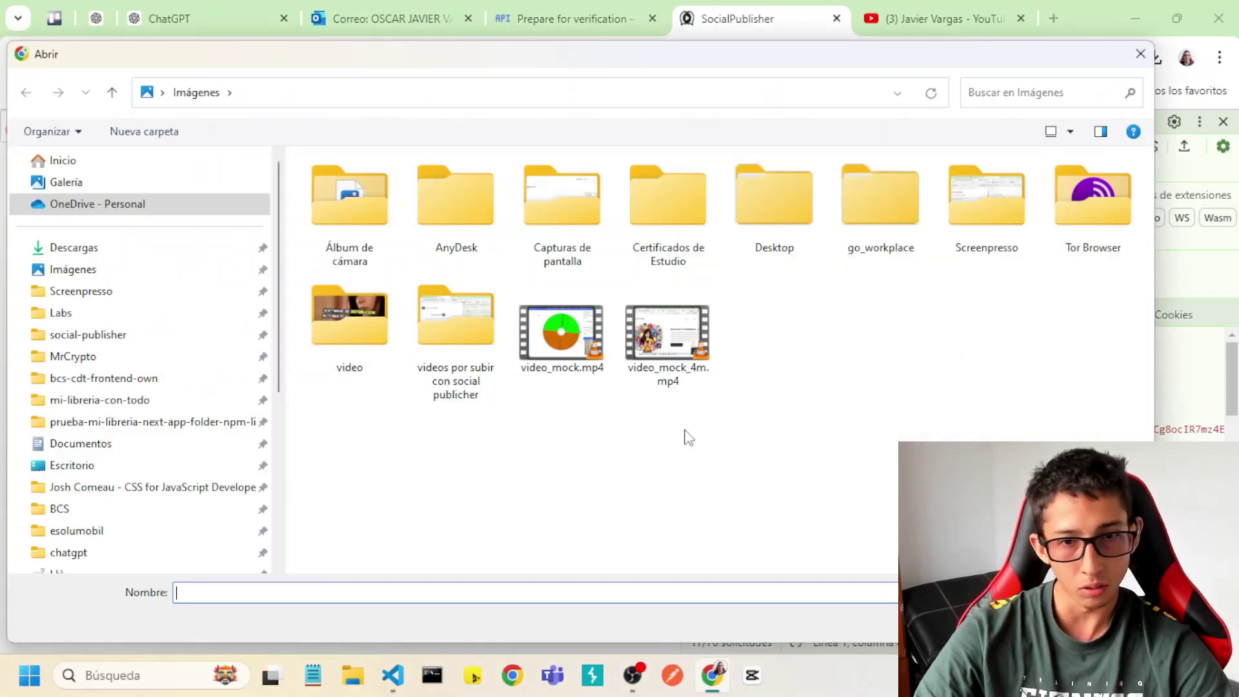
pyautogui.click(545, 349)
pyautogui.doubleClick(545, 348)
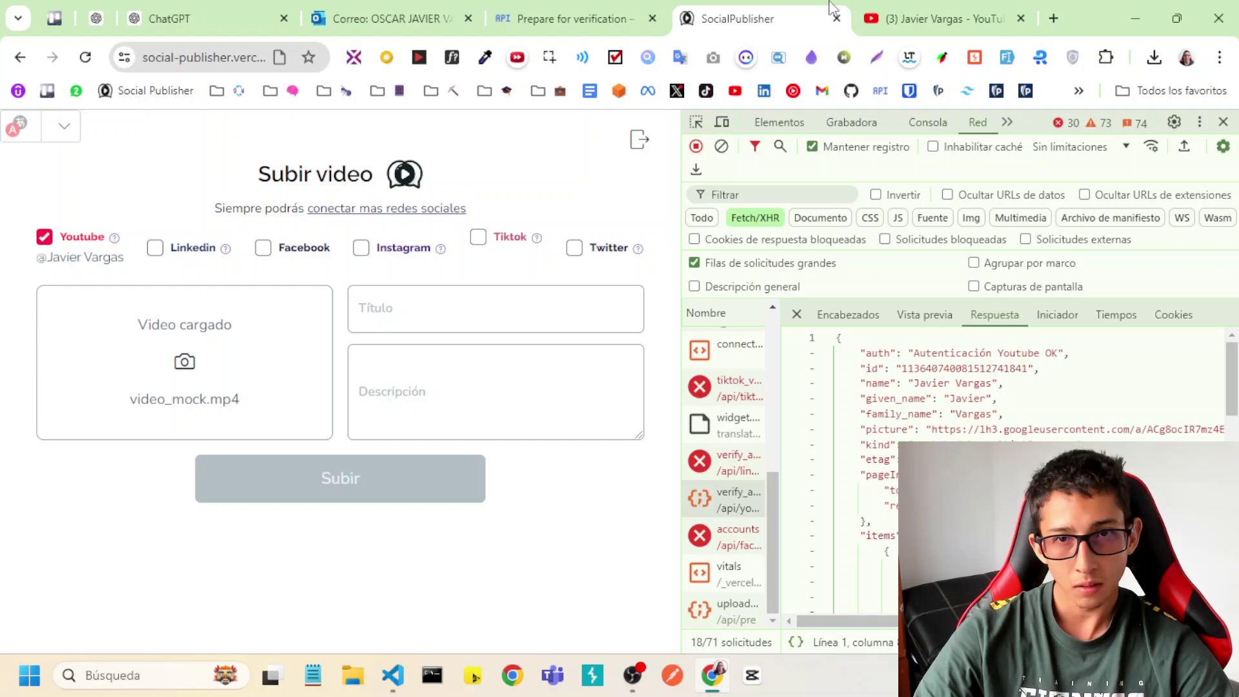
pyautogui.click(942, 18)
pyautogui.click(338, 354)
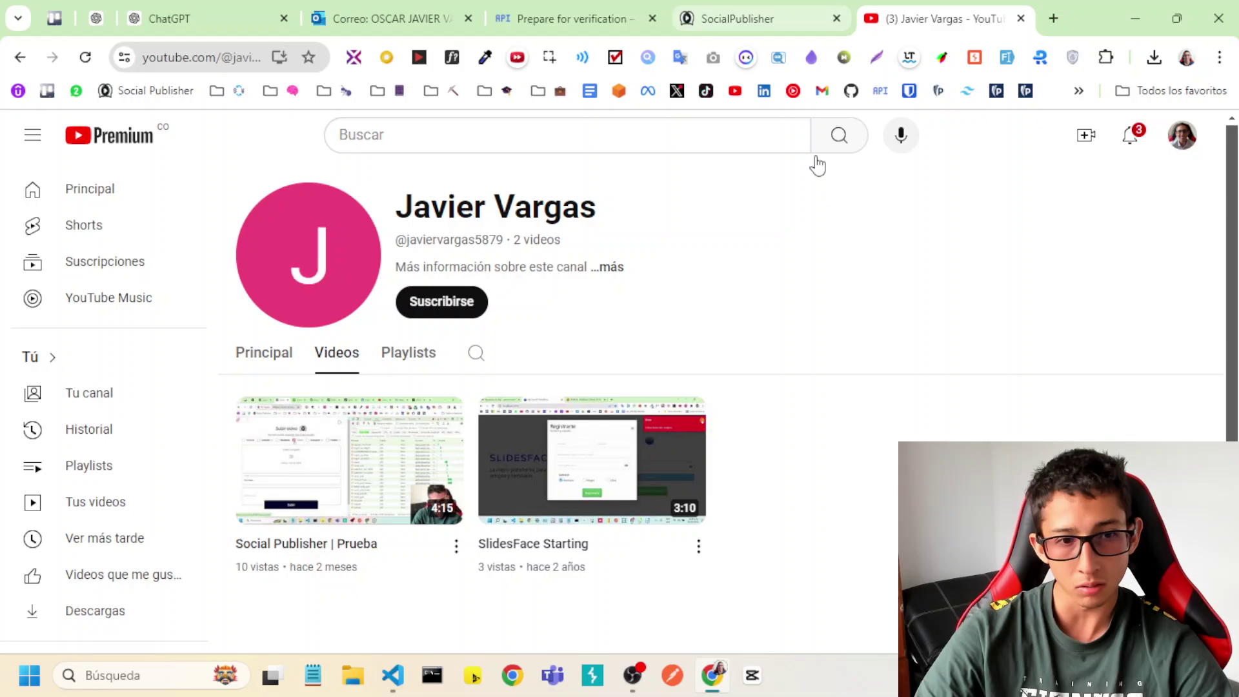
# Title the video 'My Video', upload it with Subir, and widen the DevTools request list.
pyautogui.click(752, 16)
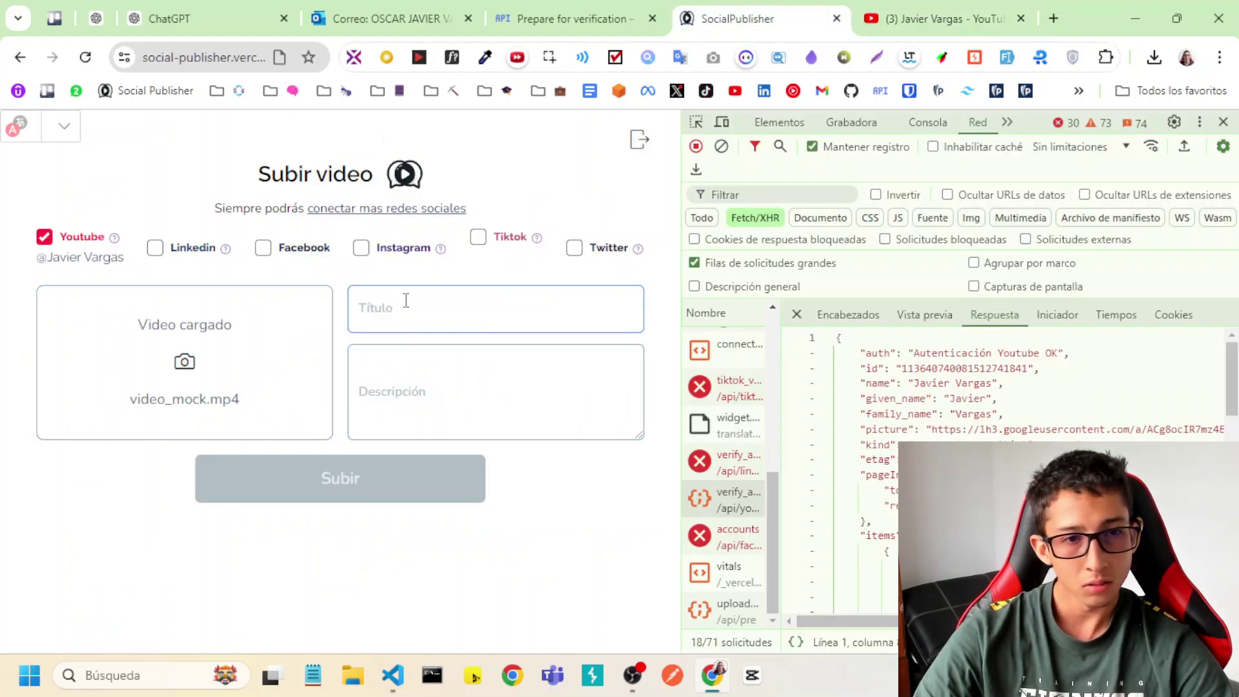
pyautogui.click(452, 310)
pyautogui.write('My Video')
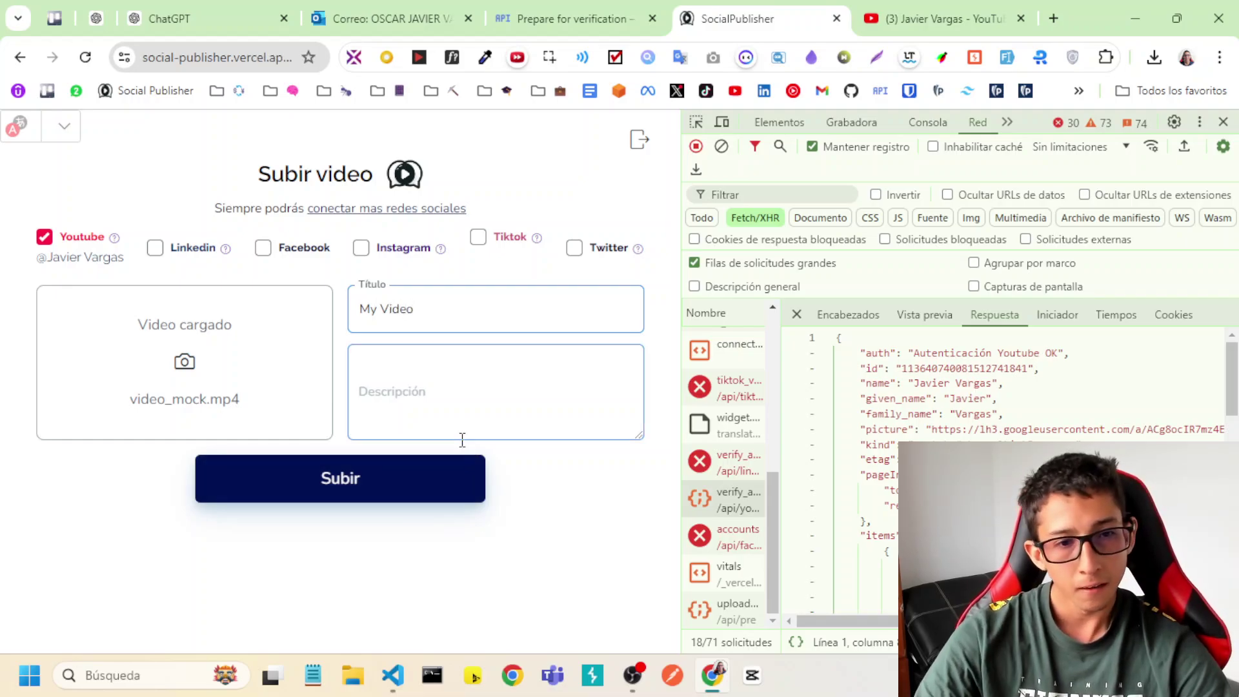
pyautogui.click(421, 494)
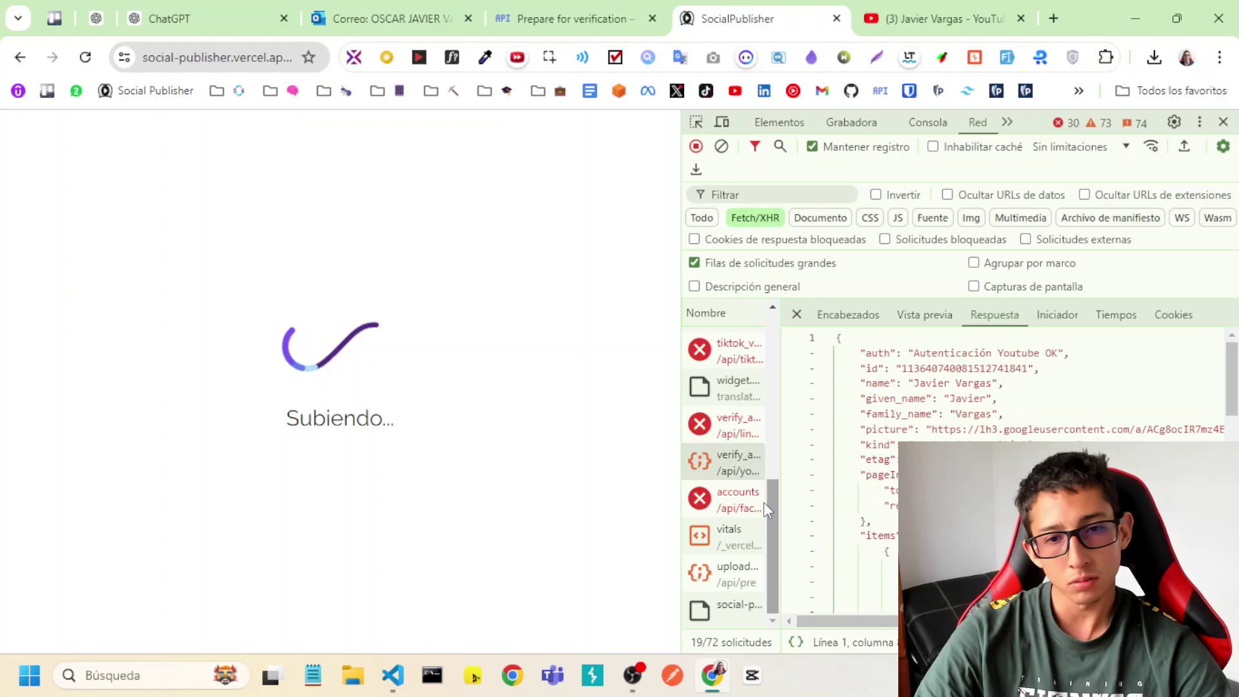
pyautogui.moveTo(779, 457); pyautogui.dragTo(931, 456)
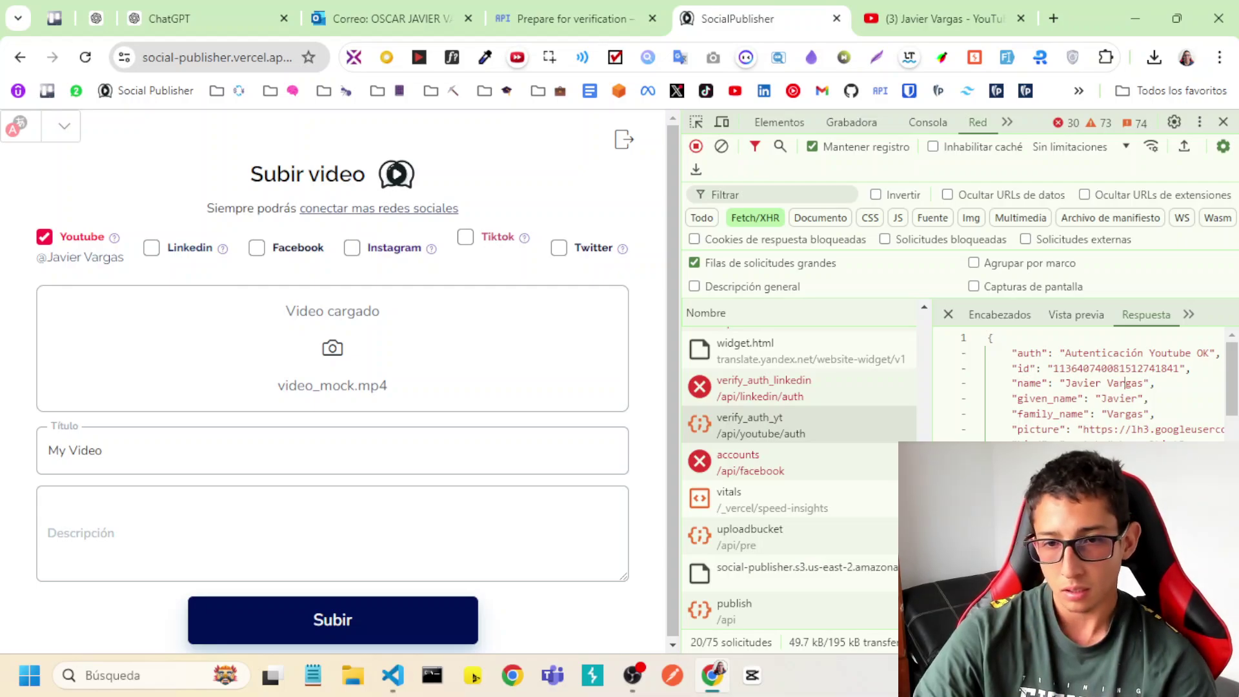
# Reload YouTube, use Cambiar de cuenta to pick the upload channel, then launch its YouTube Studio.
pyautogui.click(945, 18)
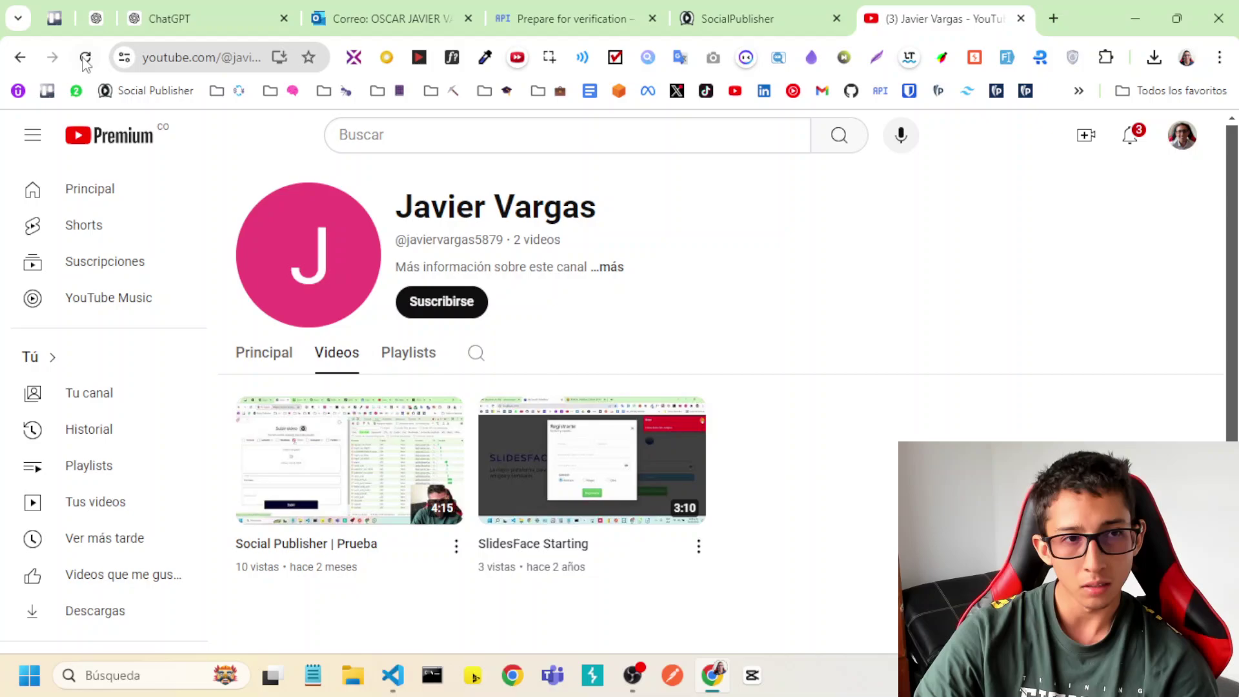
pyautogui.click(84, 59)
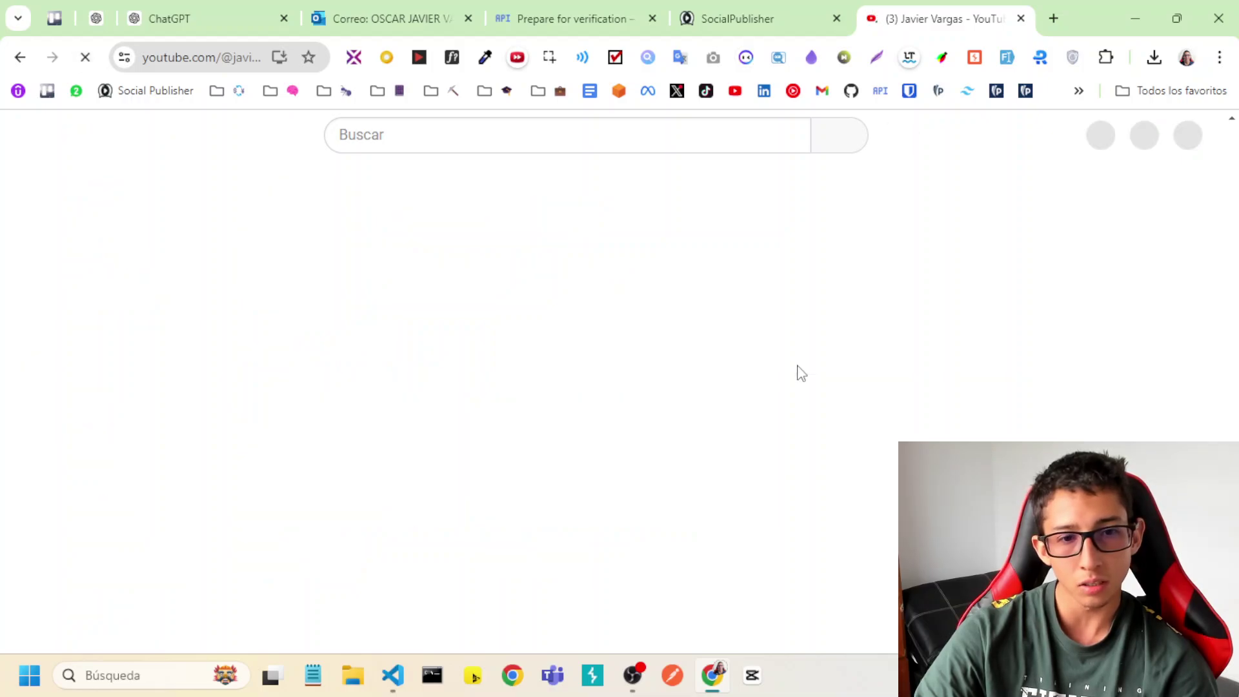
pyautogui.click(1182, 135)
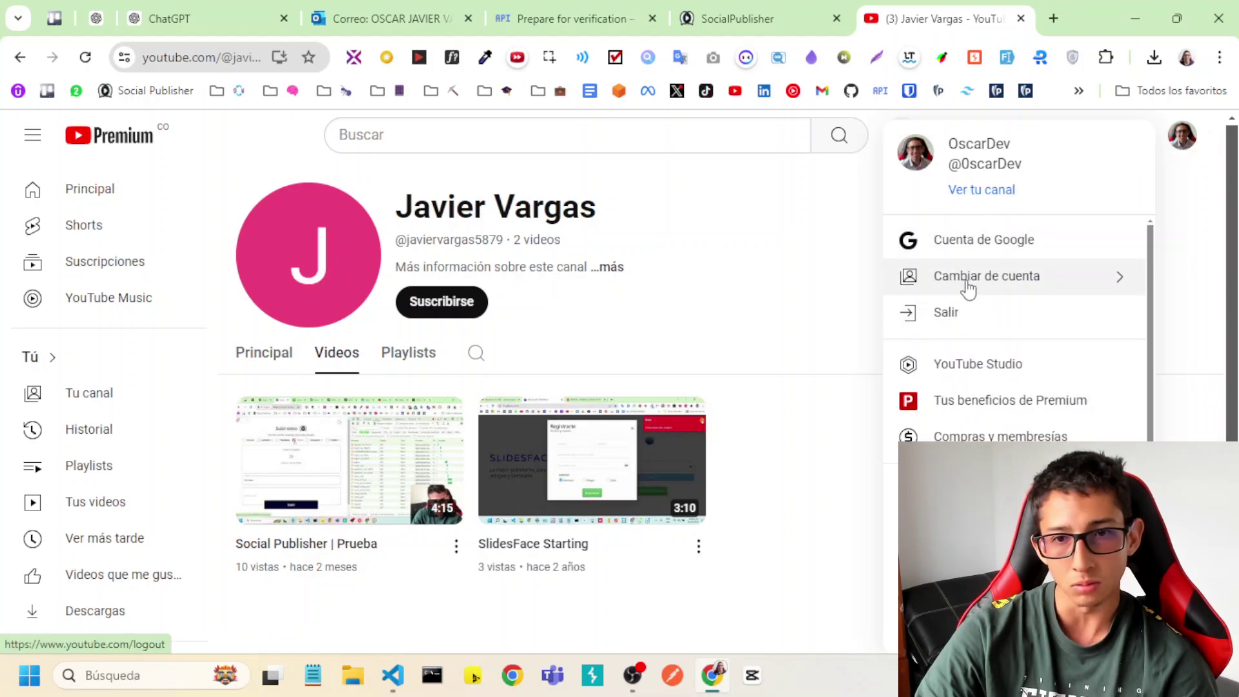
pyautogui.click(965, 282)
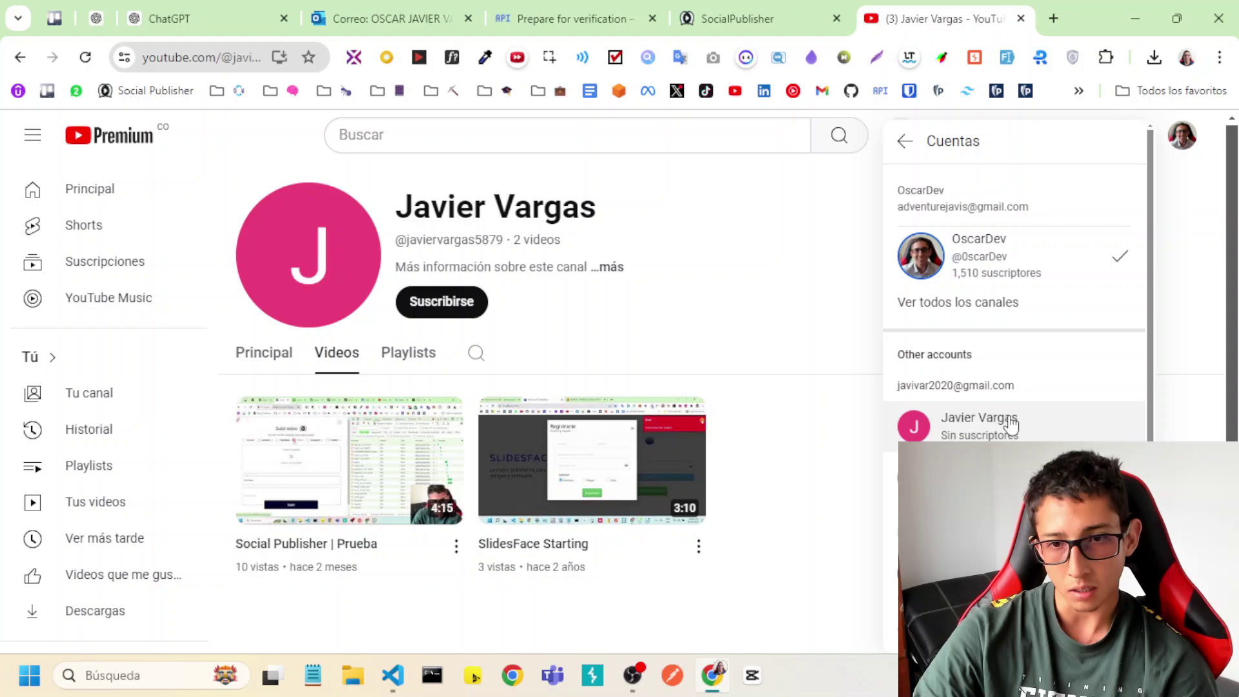
pyautogui.click(981, 432)
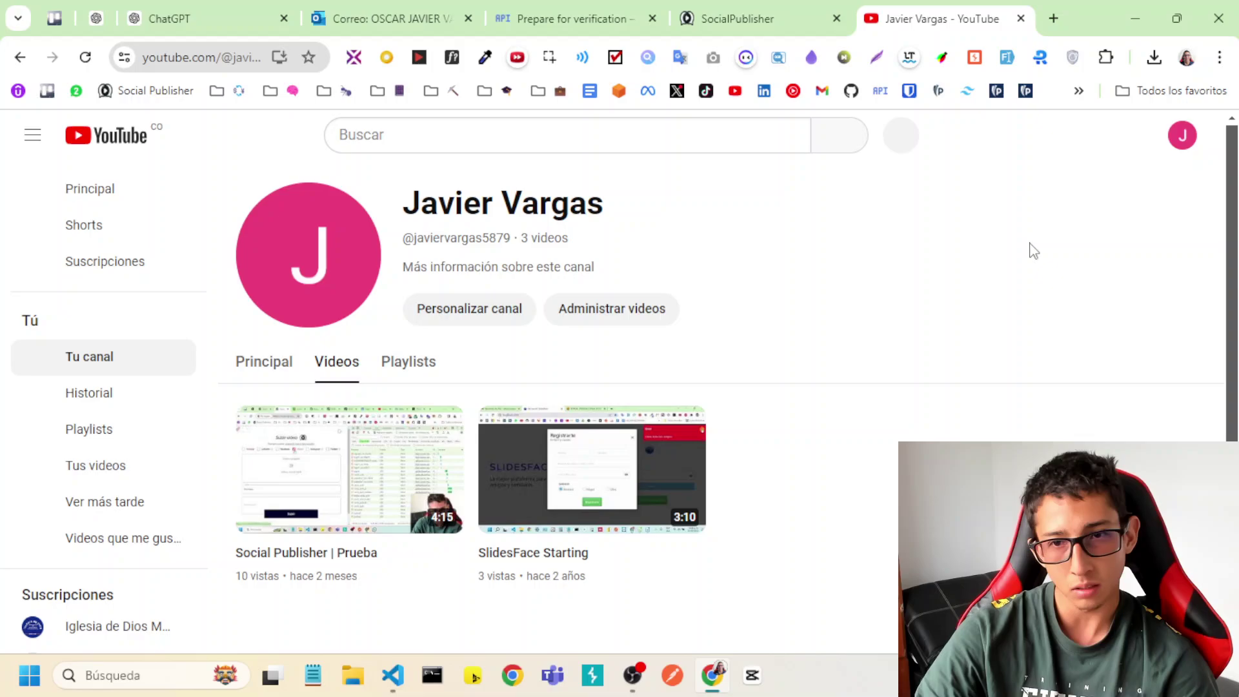
pyautogui.click(1182, 135)
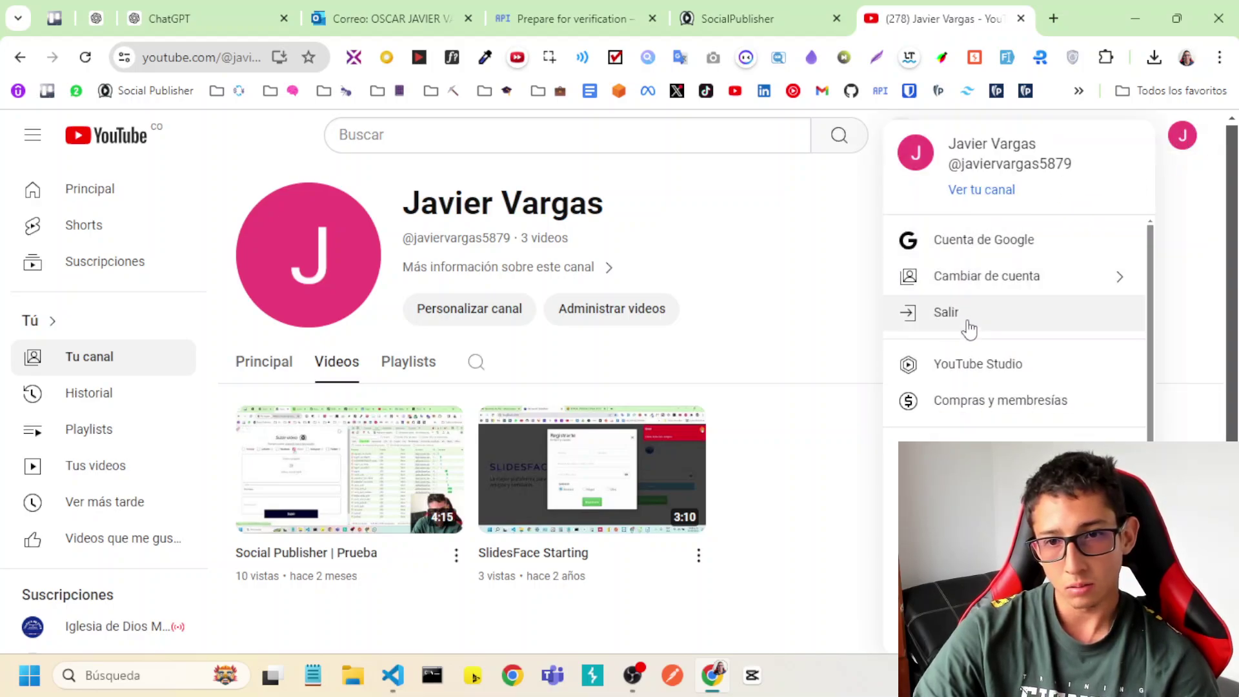
pyautogui.click(967, 363)
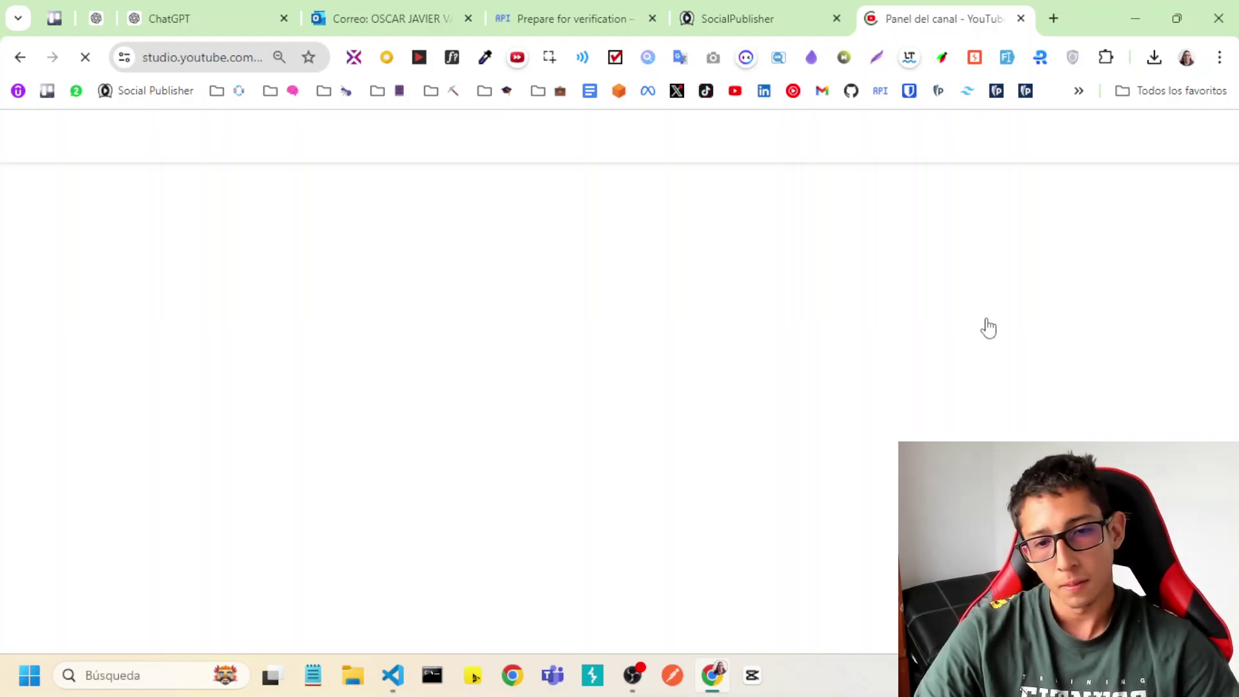
# Open My Video's details from the Contenido list.
pyautogui.click(102, 445)
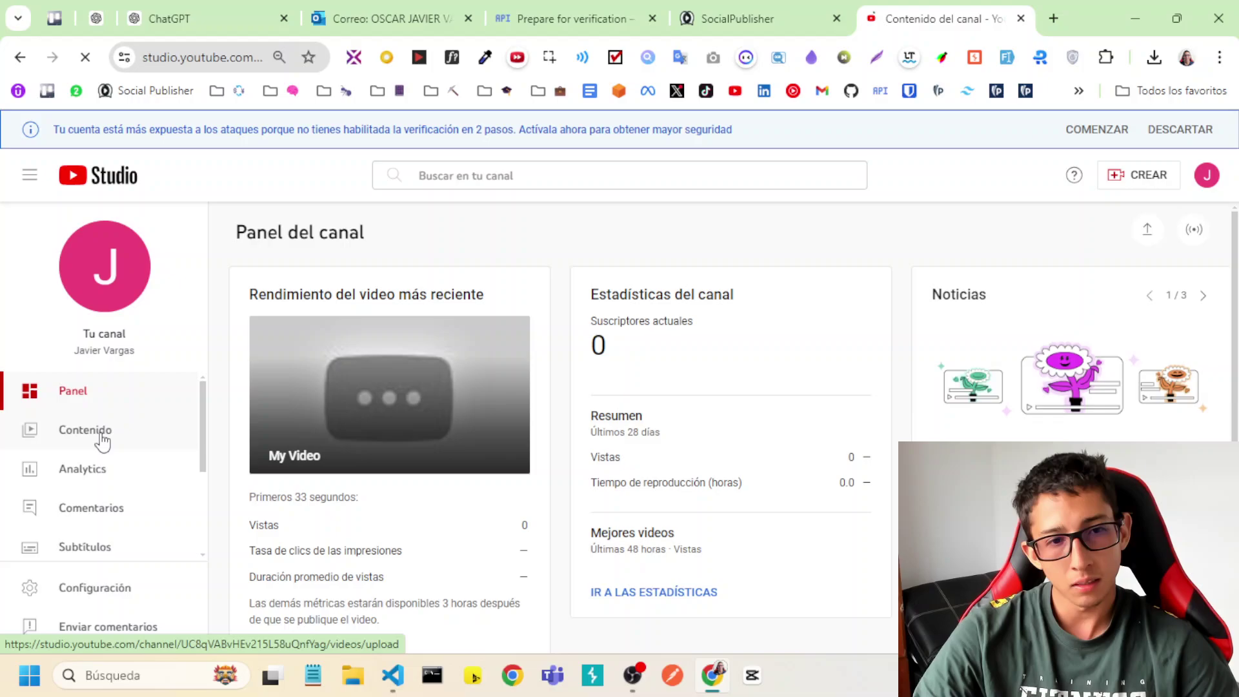
pyautogui.moveTo(700, 418)
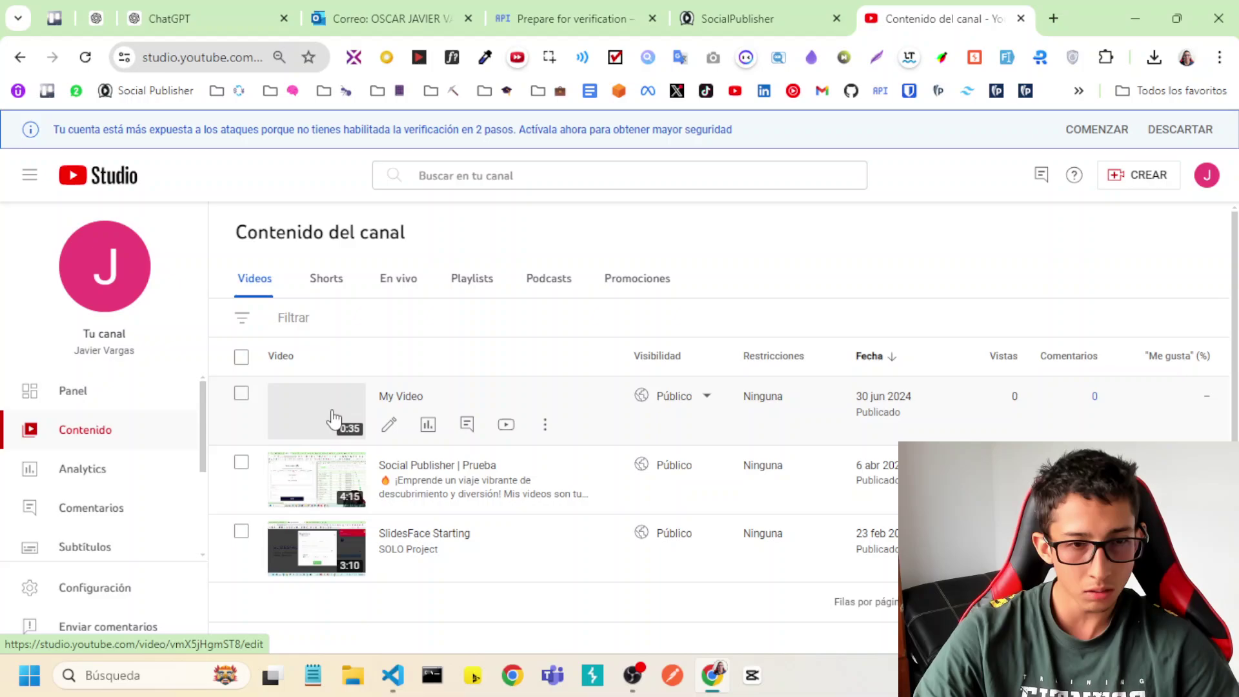
pyautogui.click(332, 418)
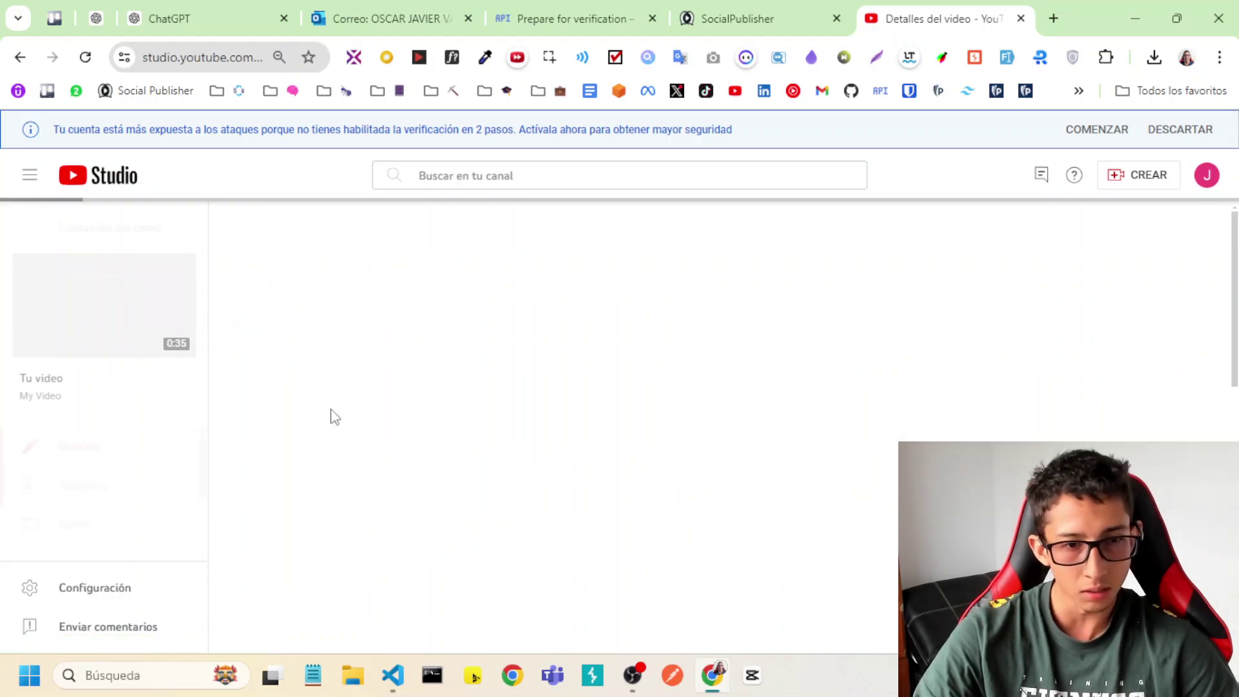
# Scroll through My Video's details, then return to Contenido del canal and reload it.
pyautogui.scroll(-5, 633, 451)
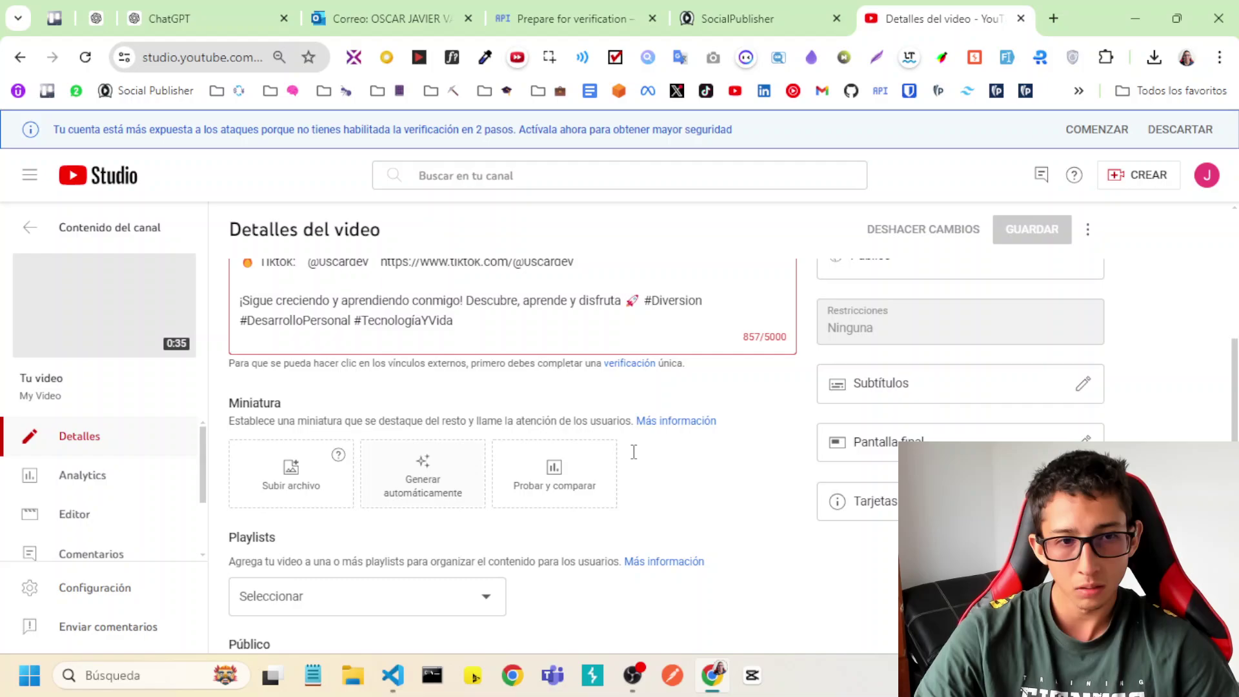
pyautogui.scroll(2, 632, 452)
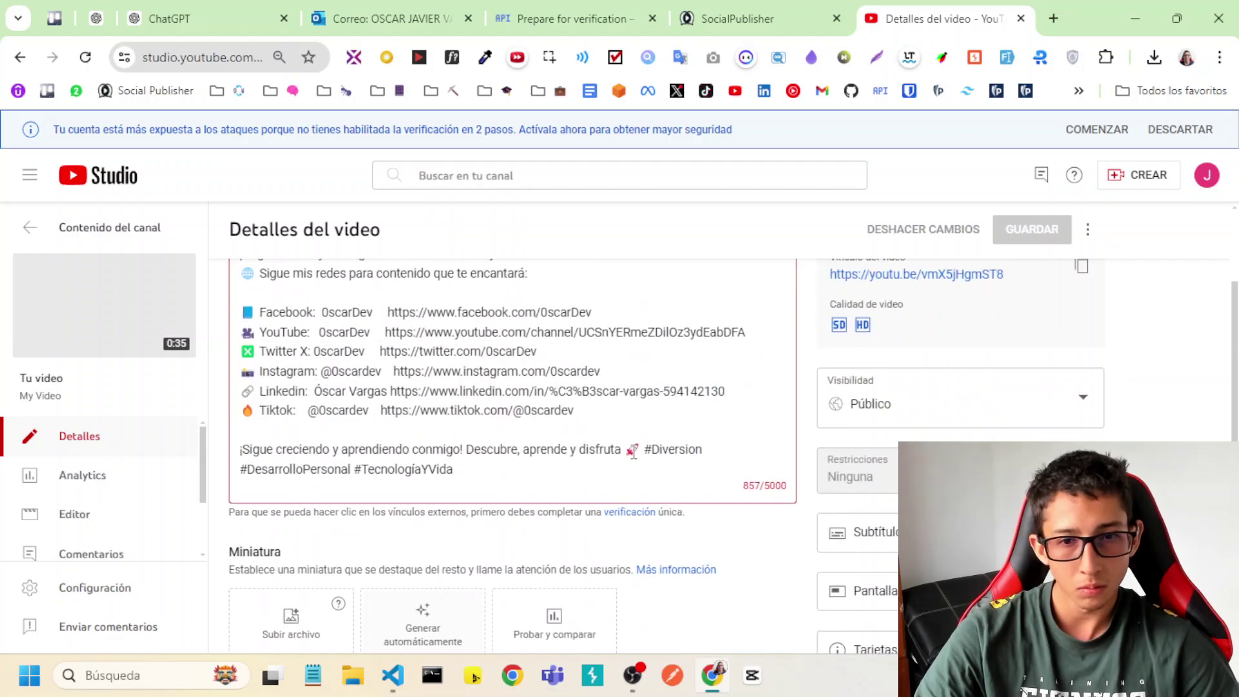
pyautogui.scroll(-7, 633, 454)
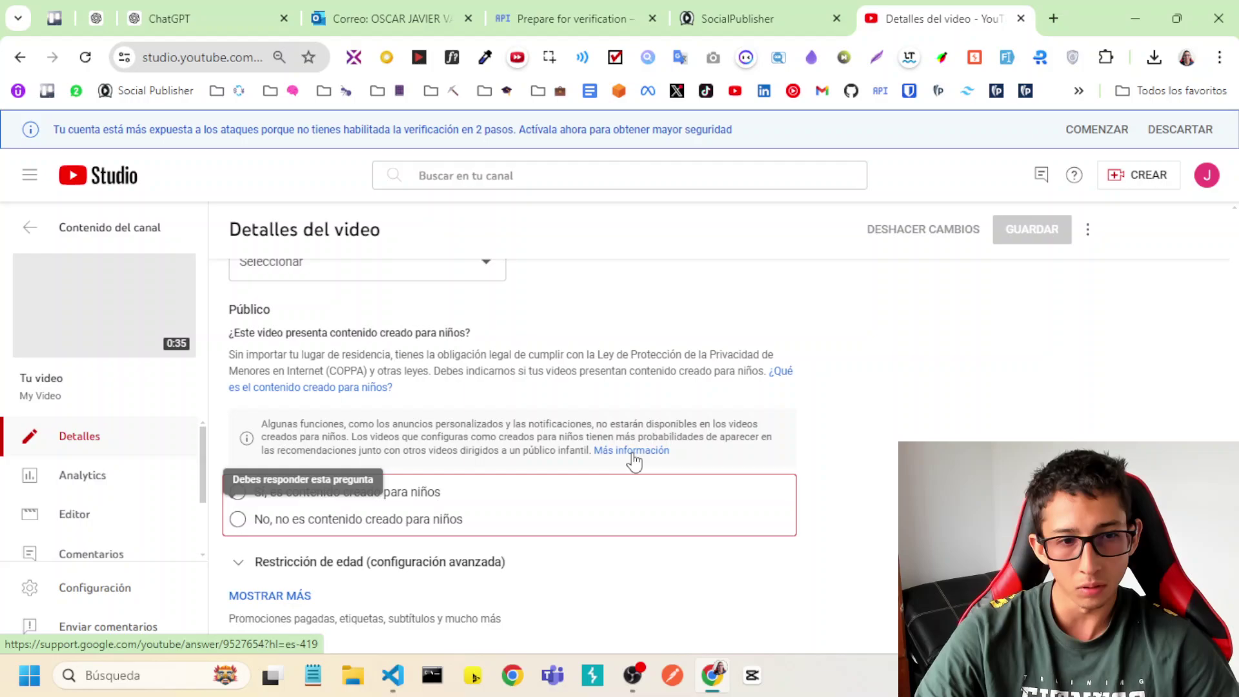
pyautogui.scroll(2, 633, 460)
pyautogui.scroll(10, 633, 460)
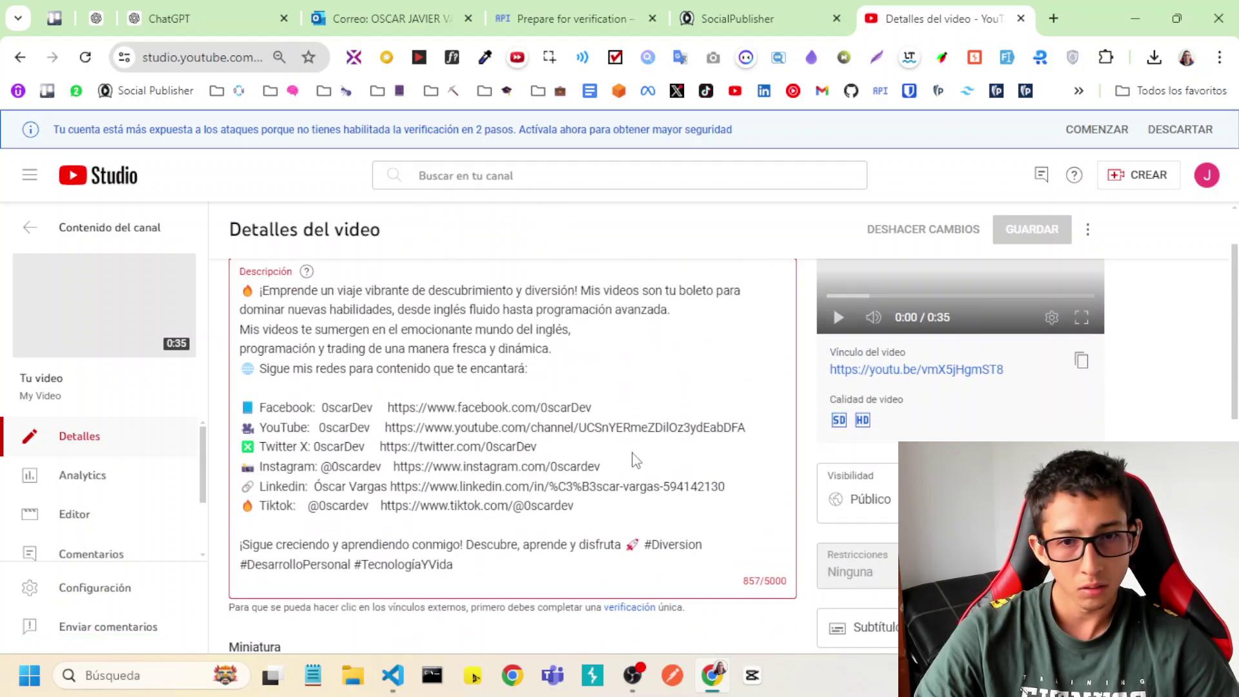
pyautogui.scroll(1, 634, 452)
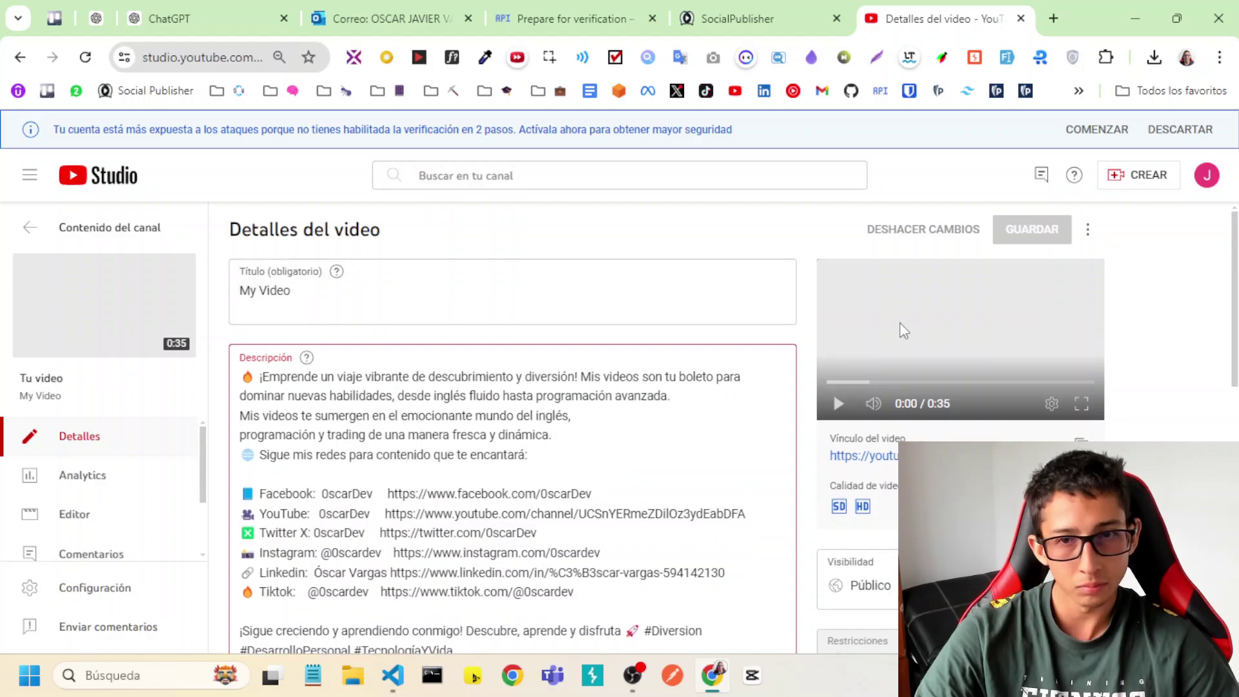
pyautogui.click(77, 229)
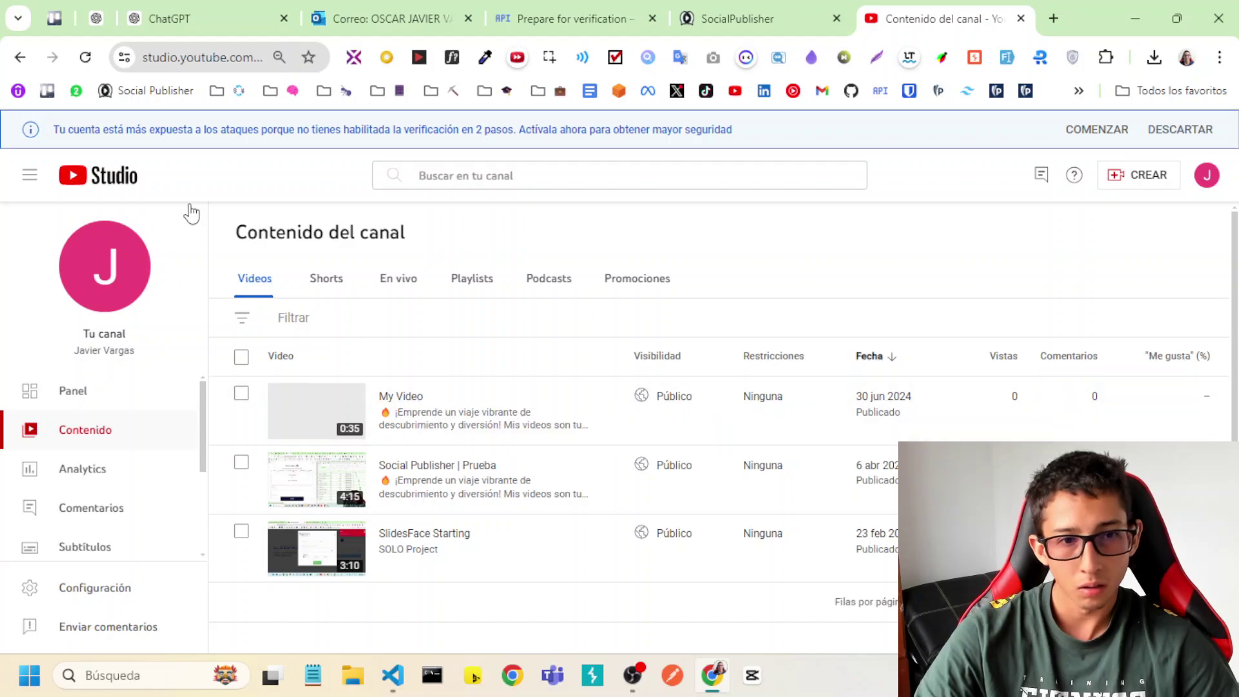
pyautogui.click(94, 56)
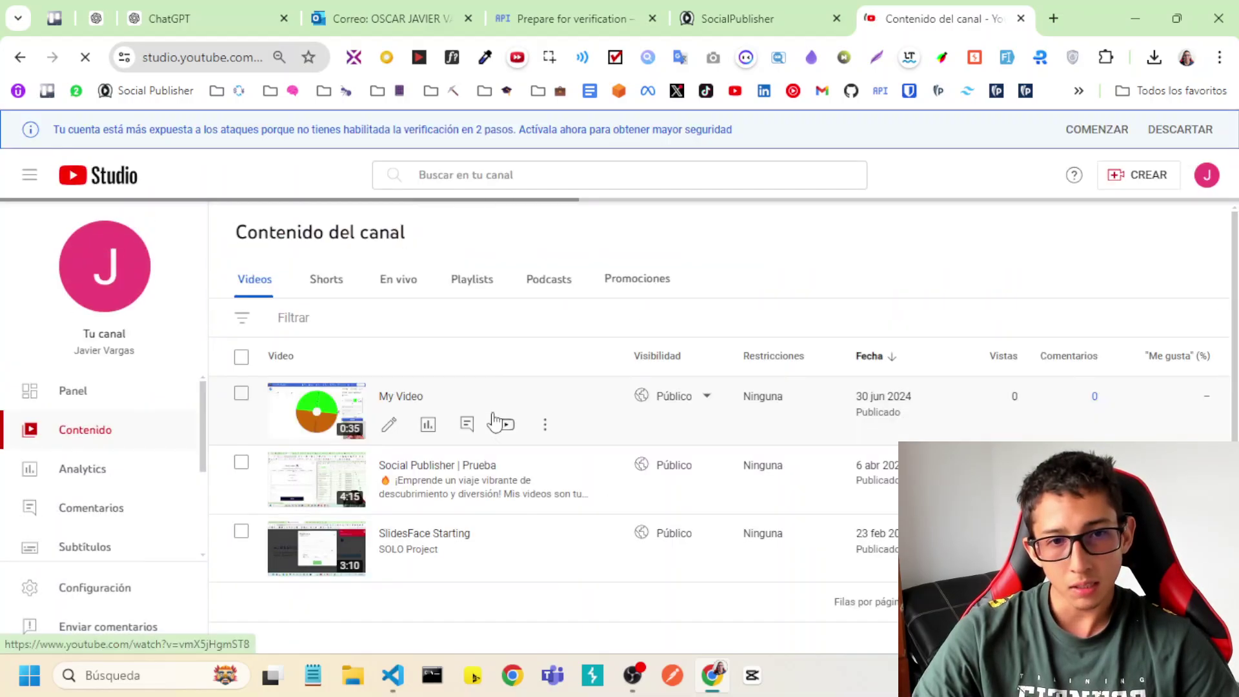
# Close the constants and getAuthURL.ts editors, collapse the Explorer folders, and return to Chrome.
pyautogui.click(395, 674)
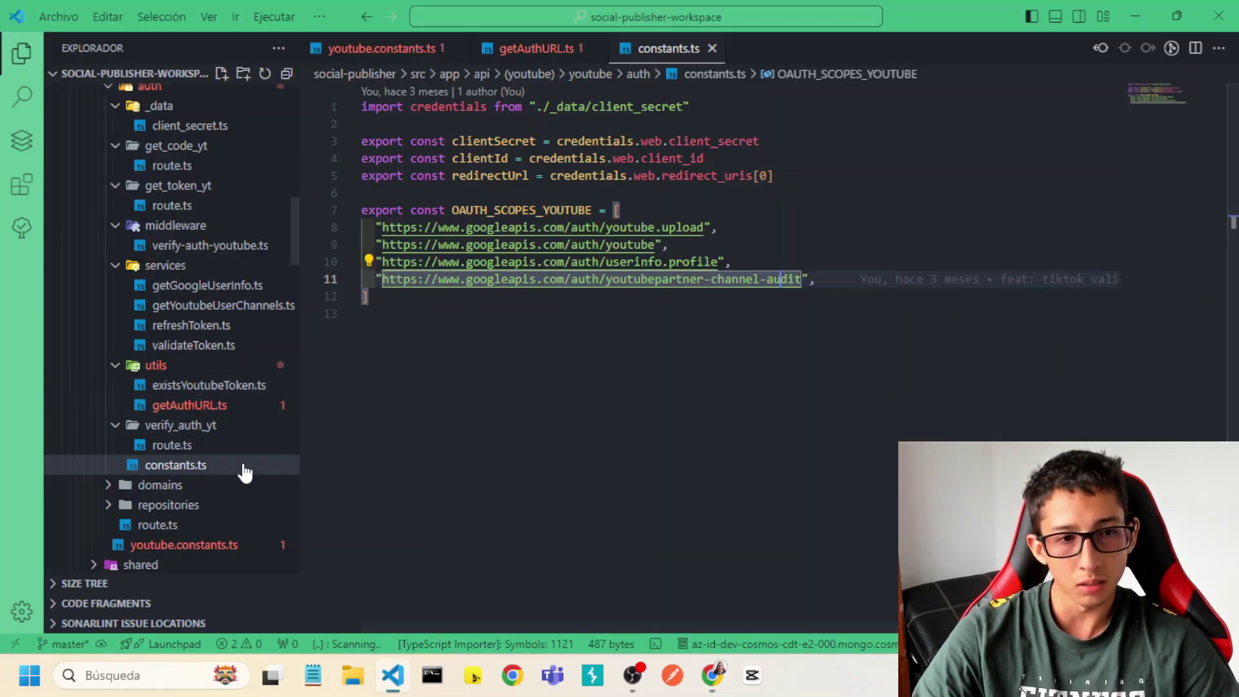
pyautogui.click(286, 74)
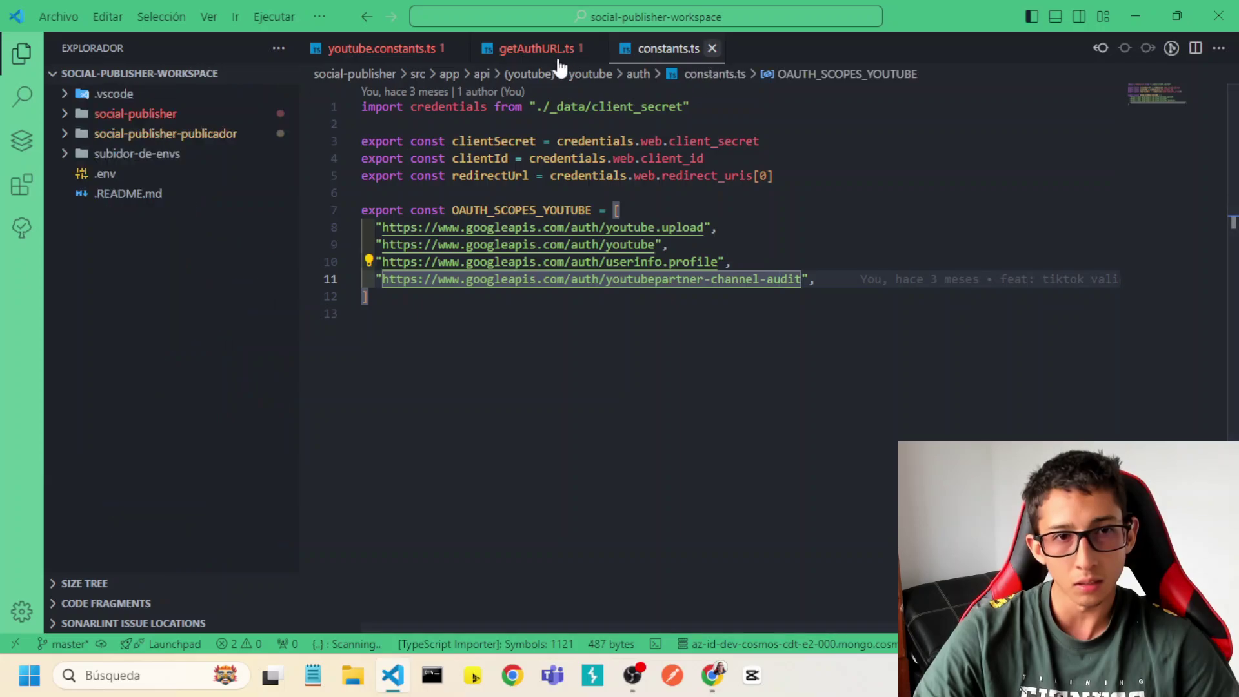
pyautogui.hotkey('ctrl', 'w')
pyautogui.click(454, 49)
pyautogui.hotkey('ctrl', 'w')
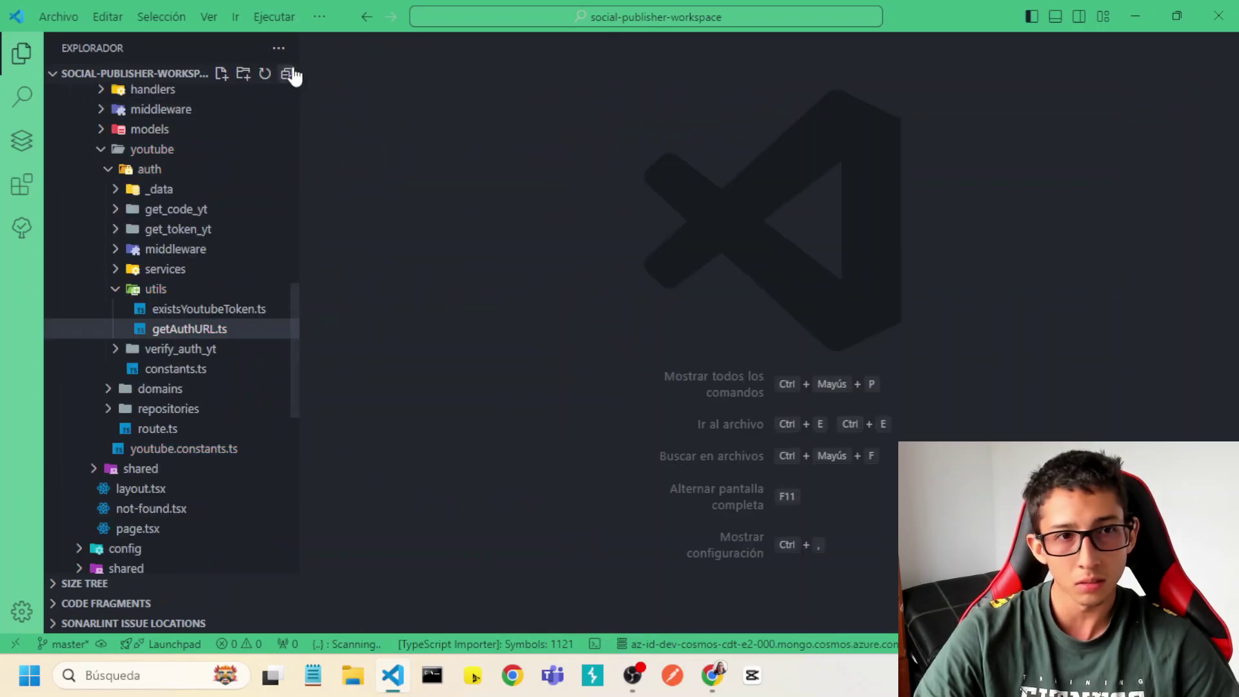
pyautogui.click(288, 74)
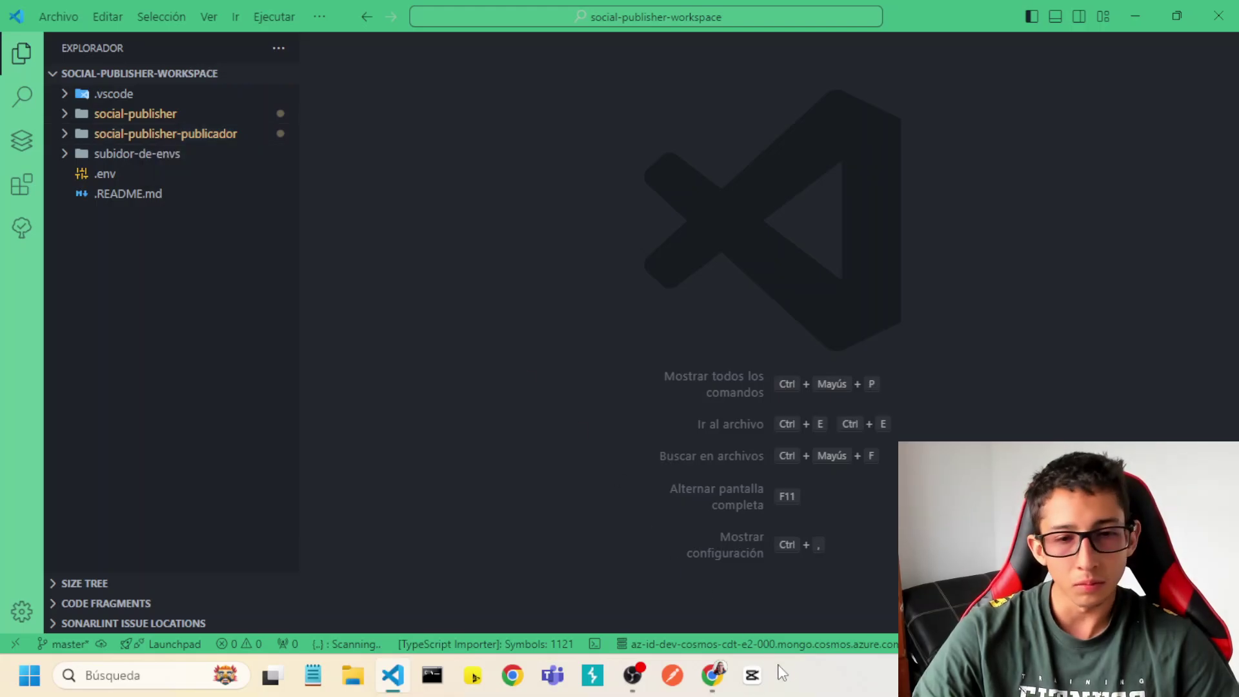
pyautogui.click(712, 674)
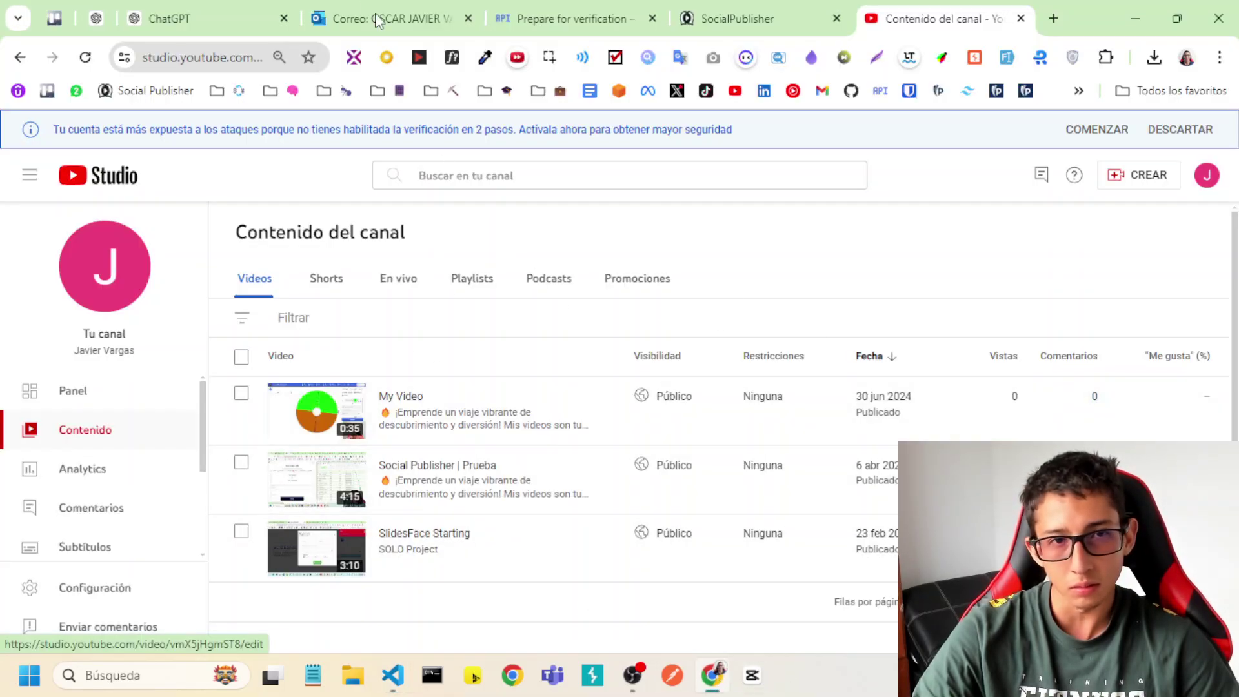
# Open Credenciales from the Prepare for verification page in a new tab to view the OAuth 2.0 client IDs.
pyautogui.click(560, 18)
pyautogui.scroll(2, 395, 392)
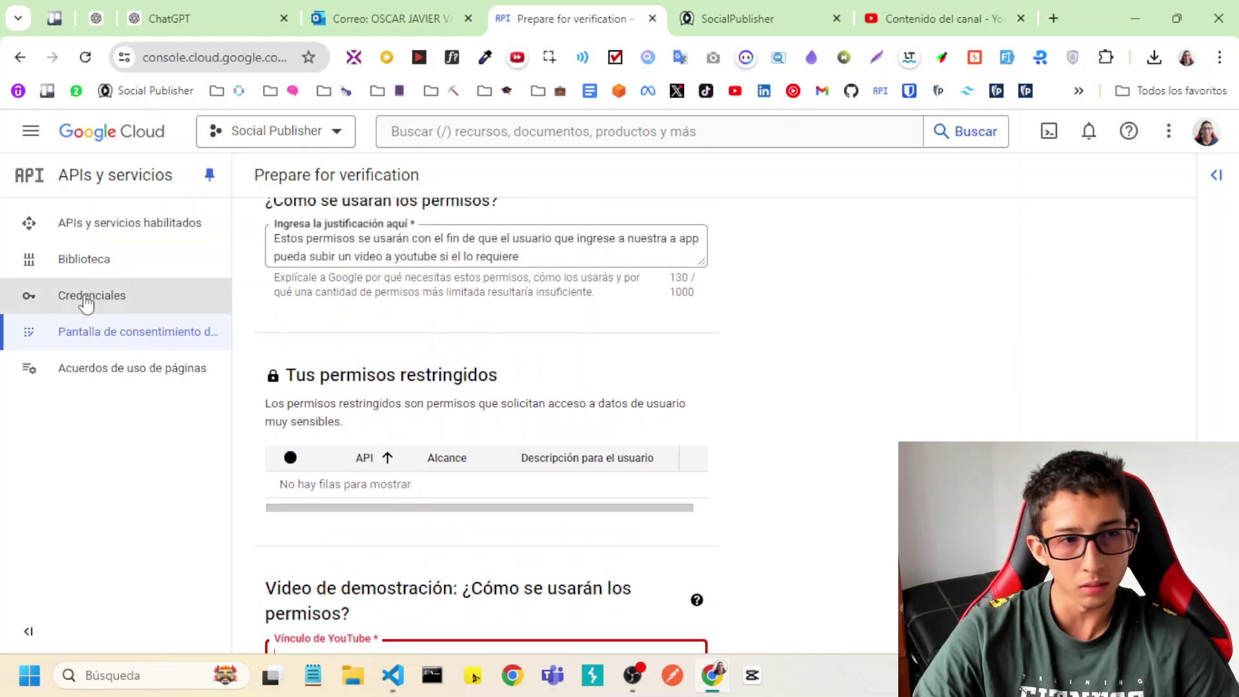
pyautogui.rightClick(91, 295)
pyautogui.click(180, 315)
pyautogui.click(657, 9)
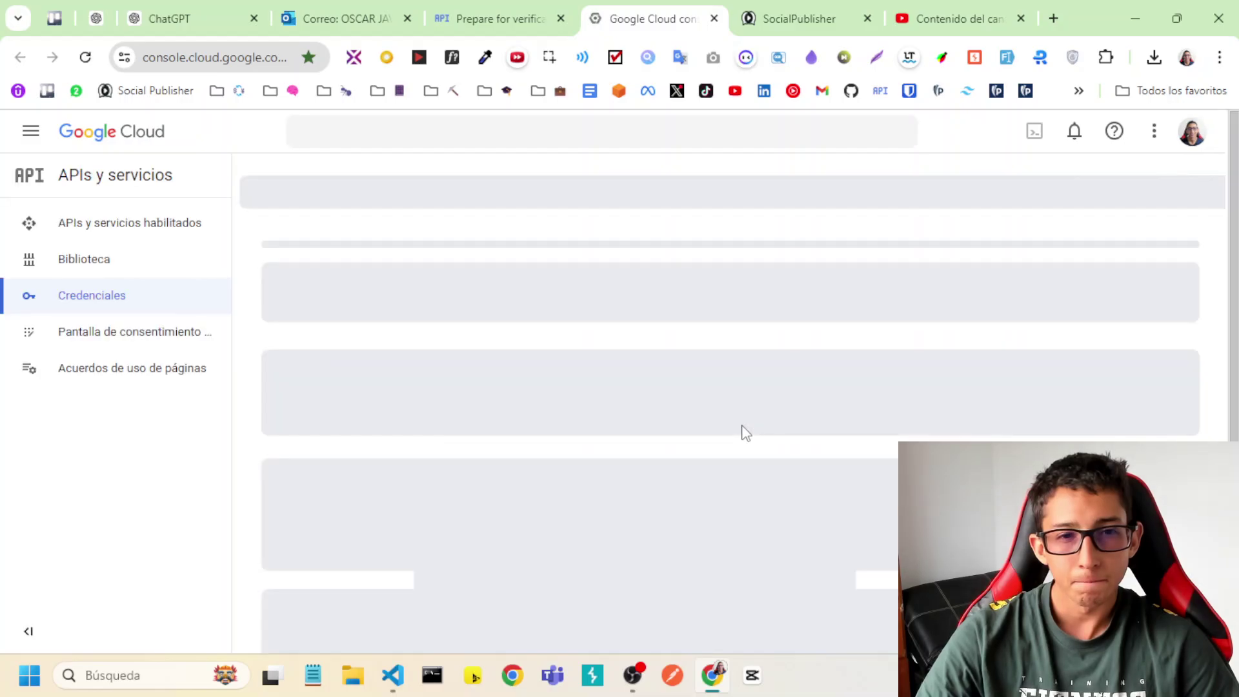
pyautogui.scroll(-1, 720, 432)
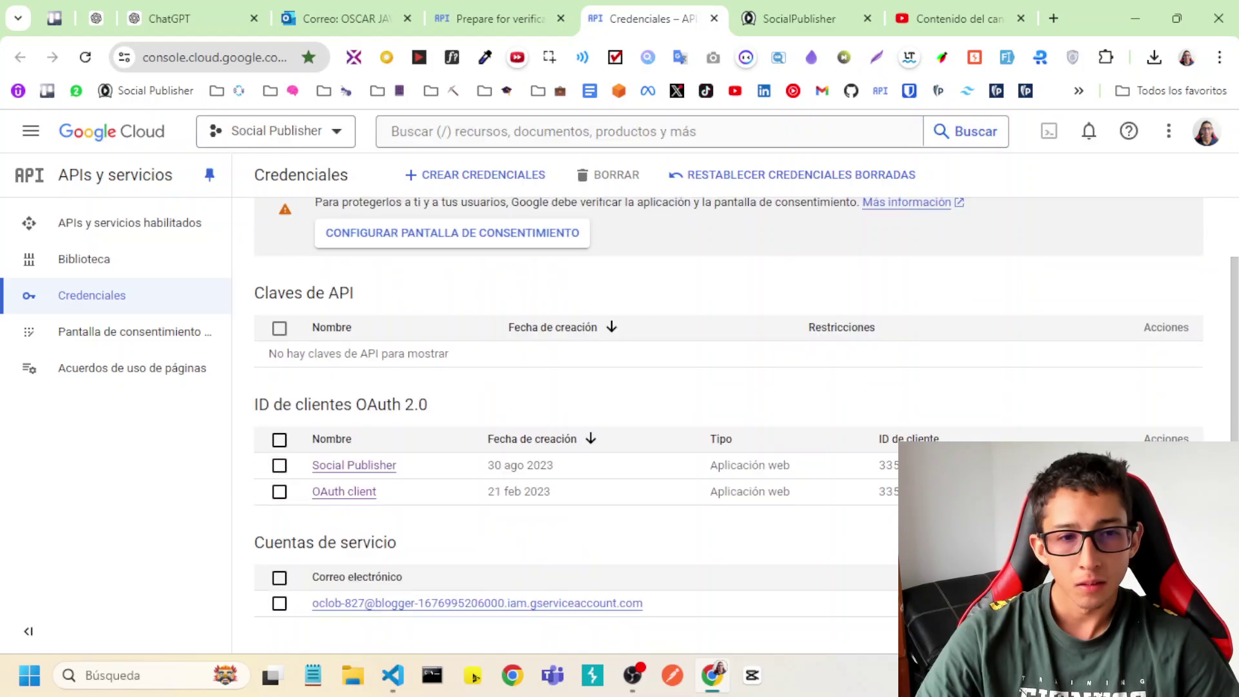